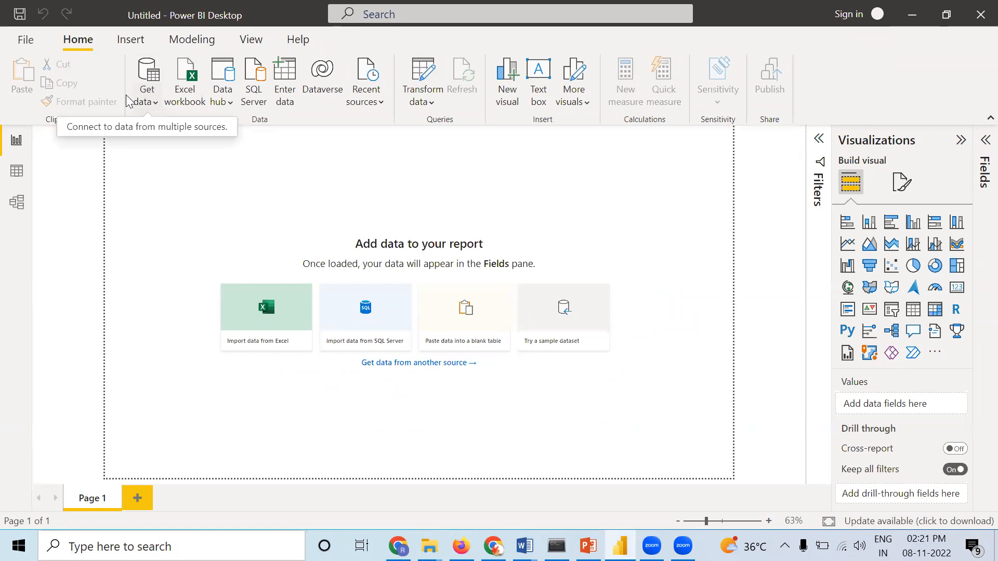
- Open the full list of data sources and look through the available connectors
{"action": "left_click", "coordinate": [145, 98]}
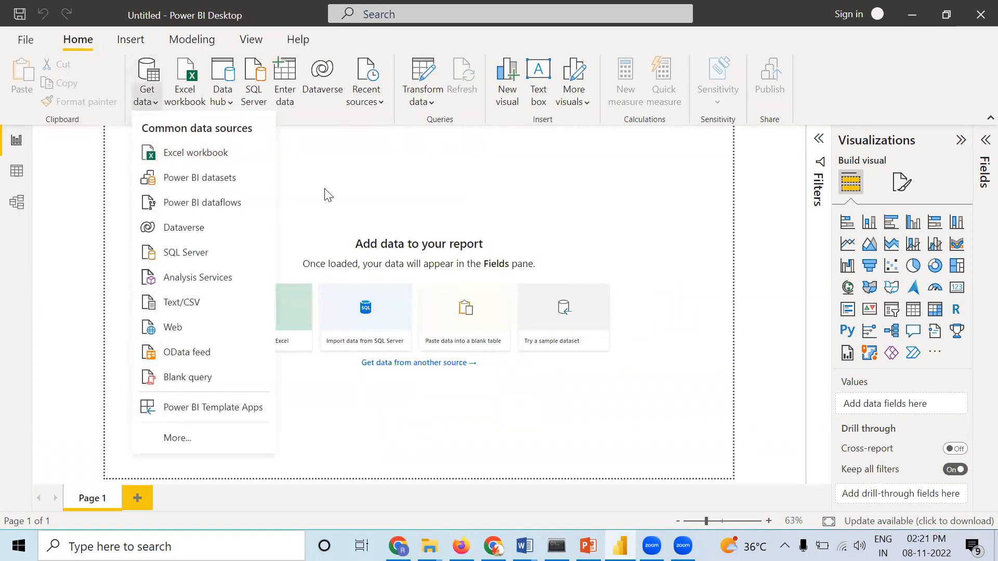
{"action": "left_click", "coordinate": [257, 152]}
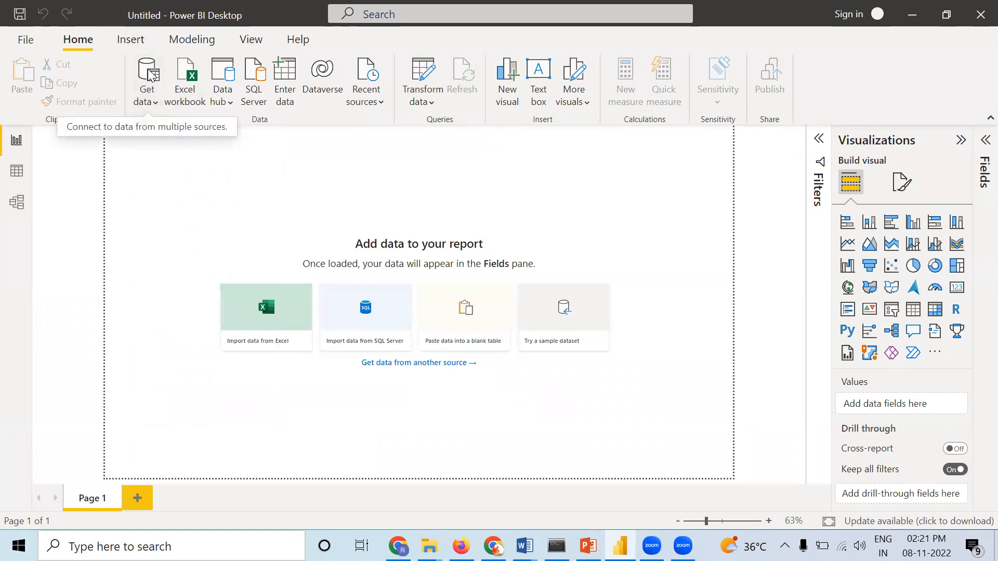
{"action": "left_click", "coordinate": [201, 67]}
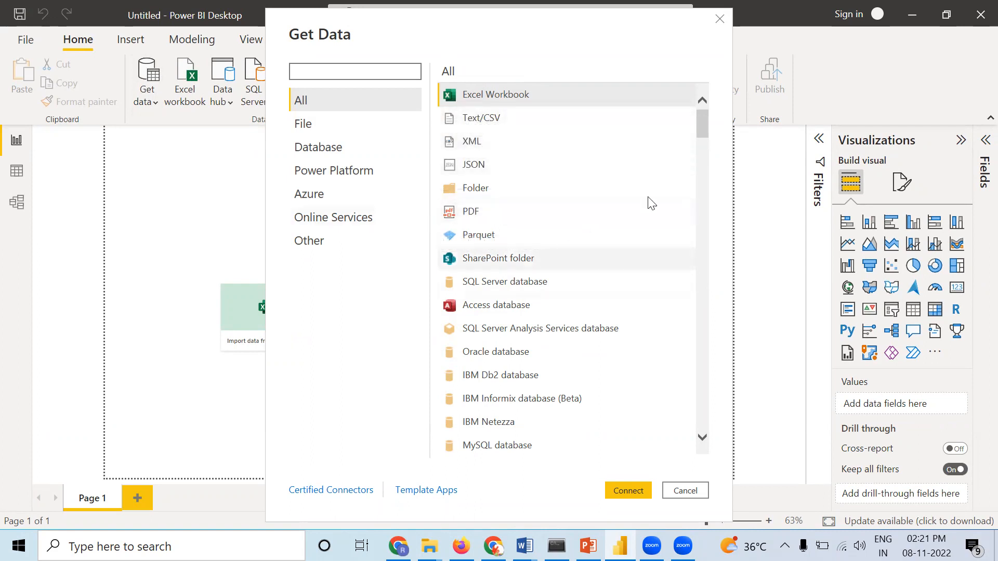
{"action": "left_click_drag", "start_coordinate": [697, 121], "coordinate": [708, 428]}
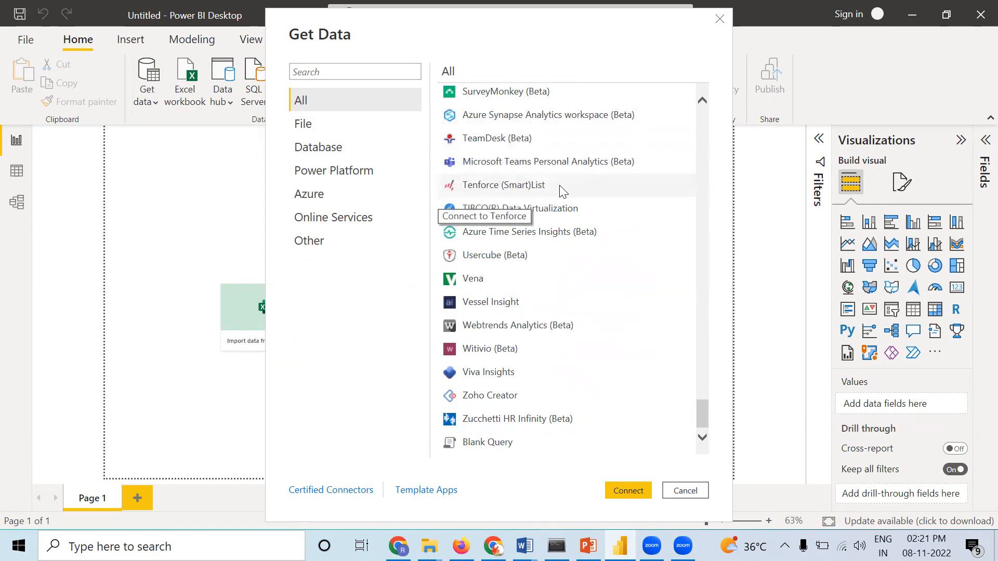
{"action": "left_click_drag", "start_coordinate": [701, 414], "coordinate": [672, 115]}
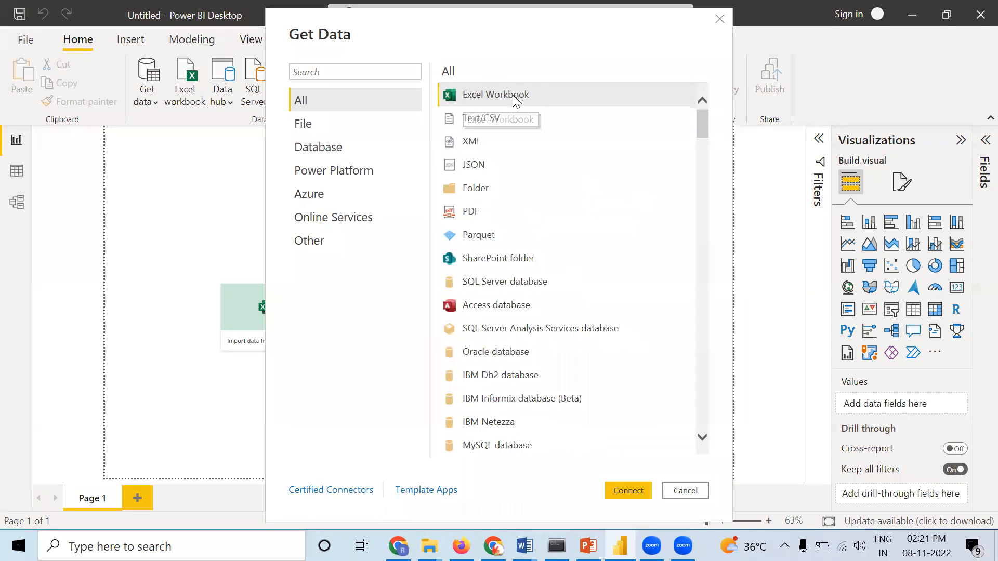
- Connect to the Excel workbook Indian-States-and-Districts-List in the Downloads folder
{"action": "left_click", "coordinate": [485, 95]}
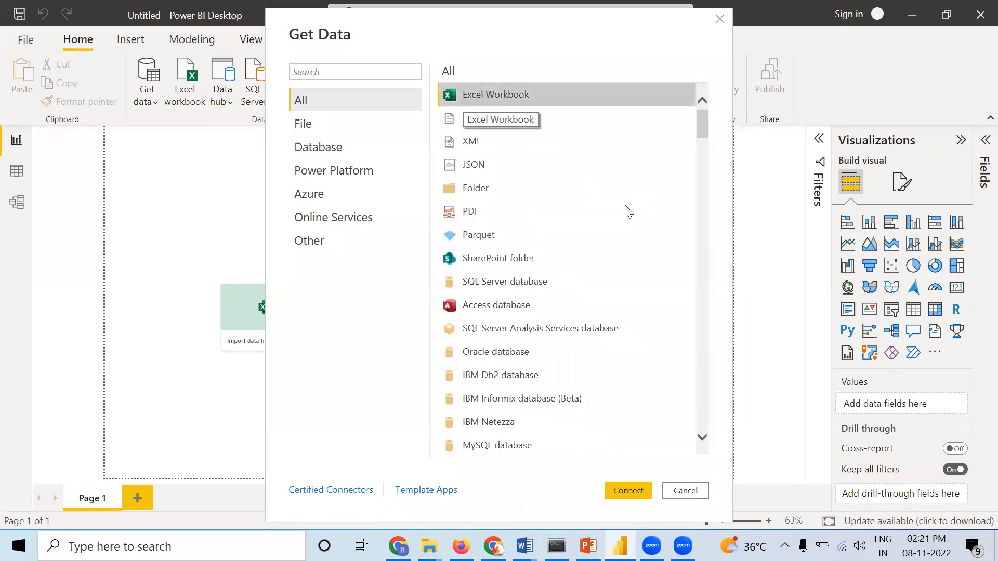
{"action": "left_click", "coordinate": [628, 490]}
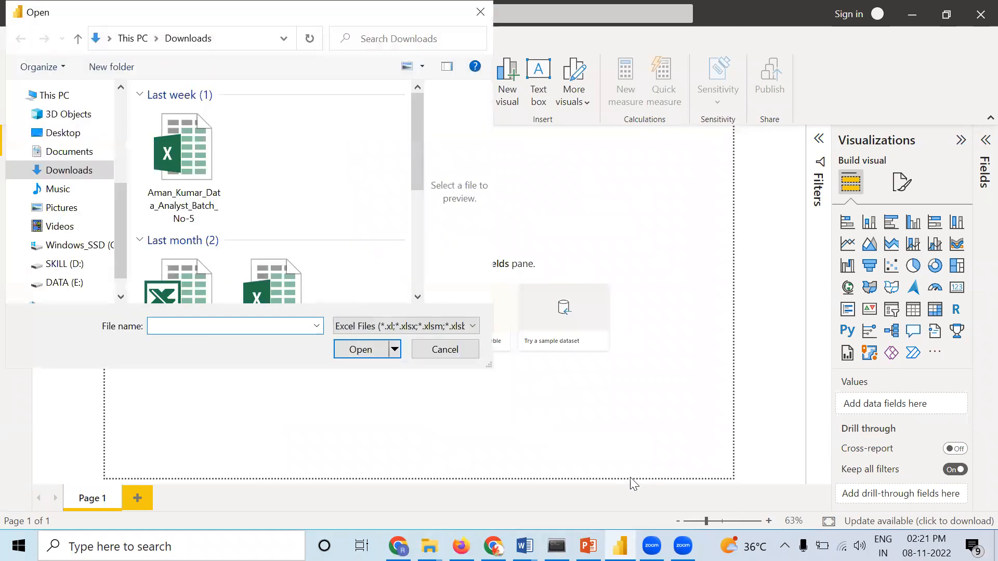
{"action": "scroll", "coordinate": [244, 186], "scroll_direction": "down", "scroll_amount": 10}
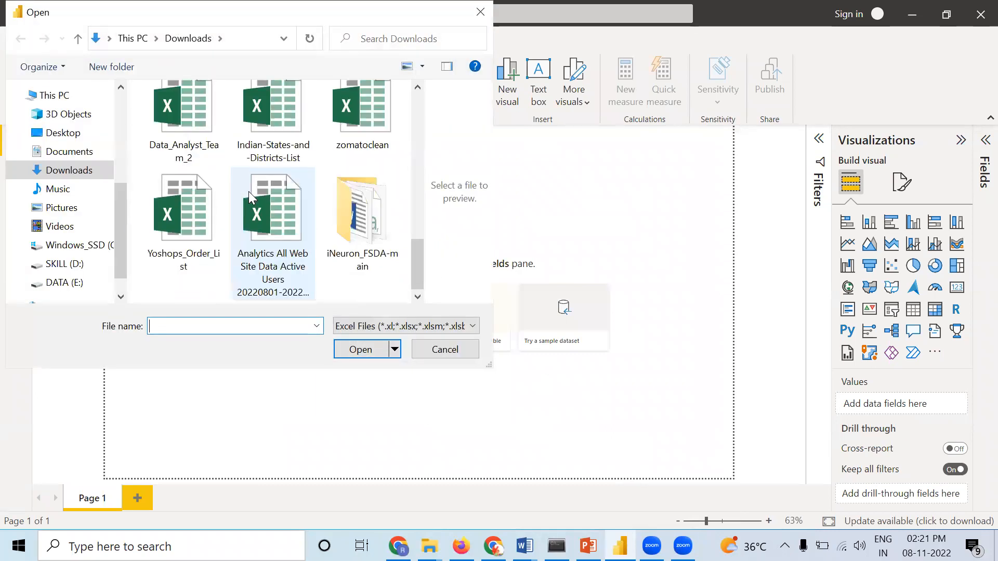
{"action": "left_click", "coordinate": [275, 126]}
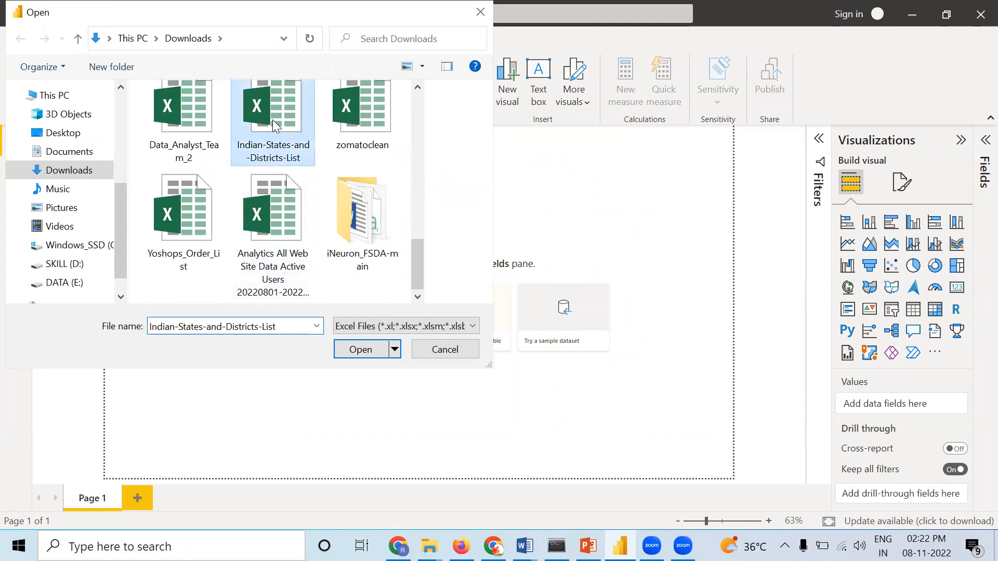
{"action": "left_click", "coordinate": [358, 348]}
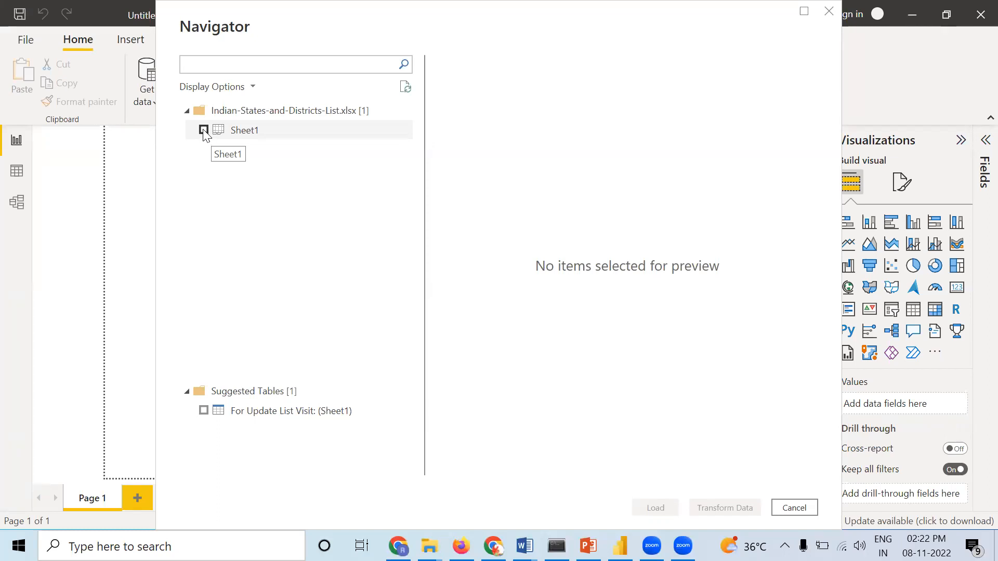
- Preview and select Sheet1 of the workbook, including its last column, and send it to Power Query for transformation
{"action": "left_click", "coordinate": [247, 132]}
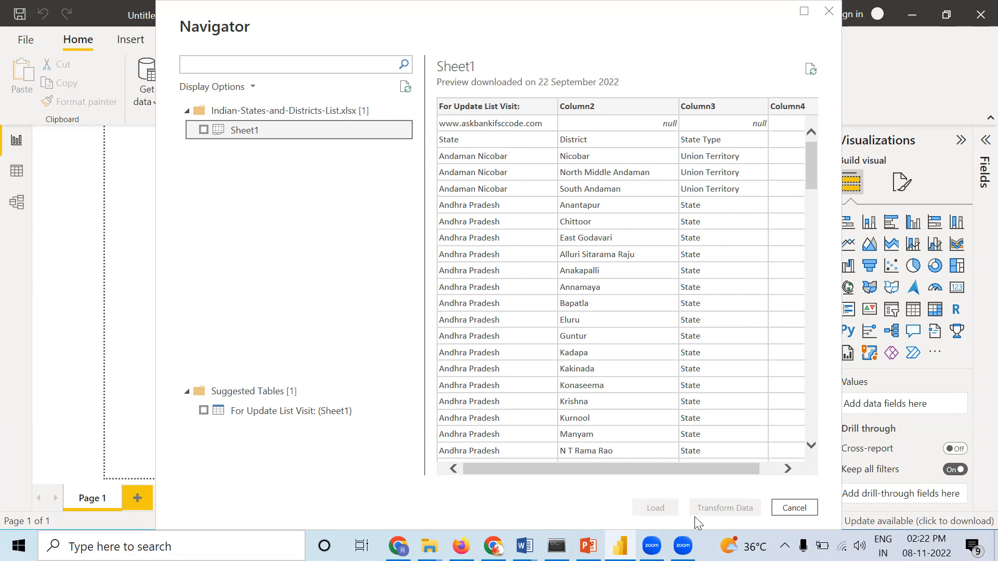
{"action": "left_click", "coordinate": [203, 131]}
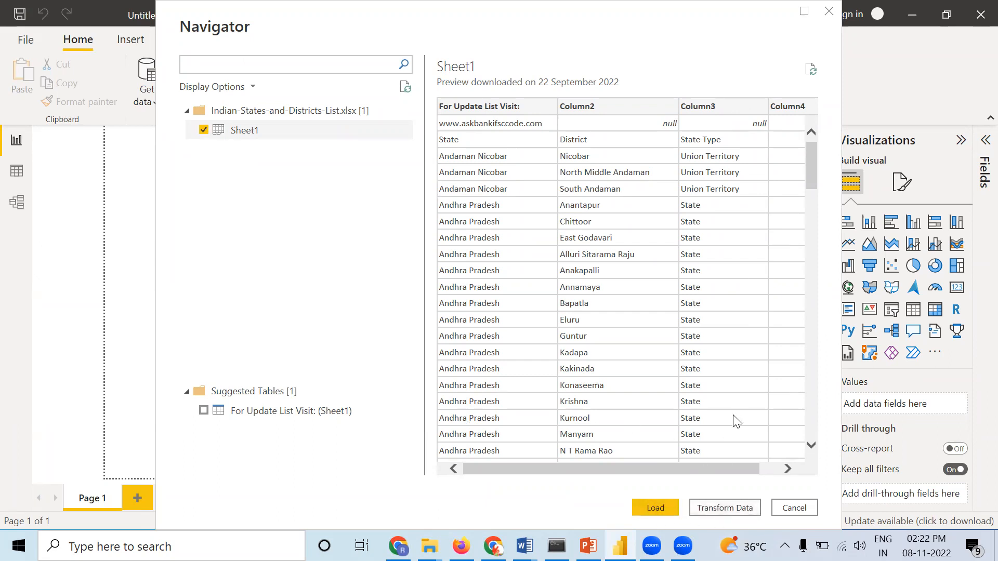
{"action": "left_click_drag", "start_coordinate": [727, 470], "coordinate": [775, 471]}
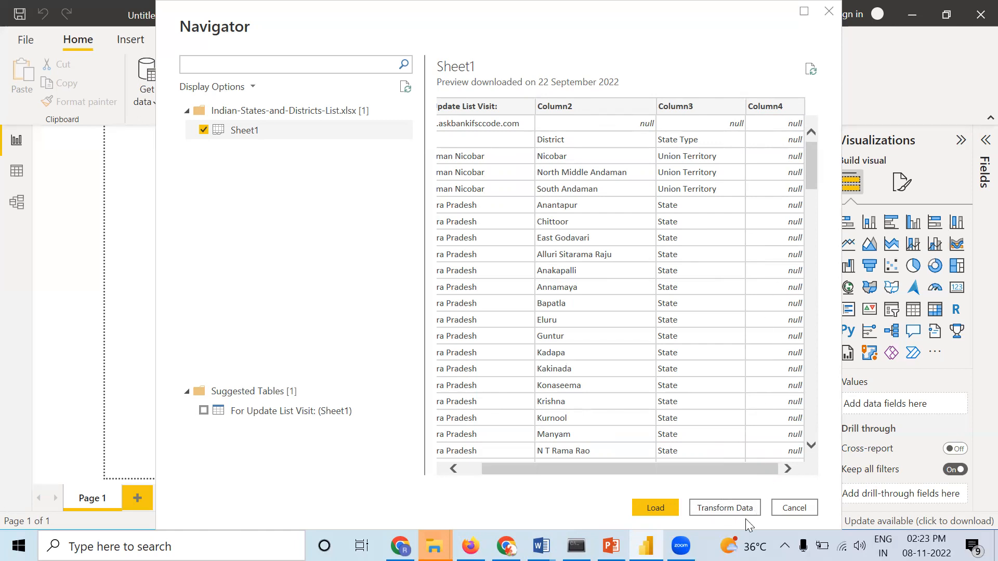
{"action": "left_click", "coordinate": [720, 508]}
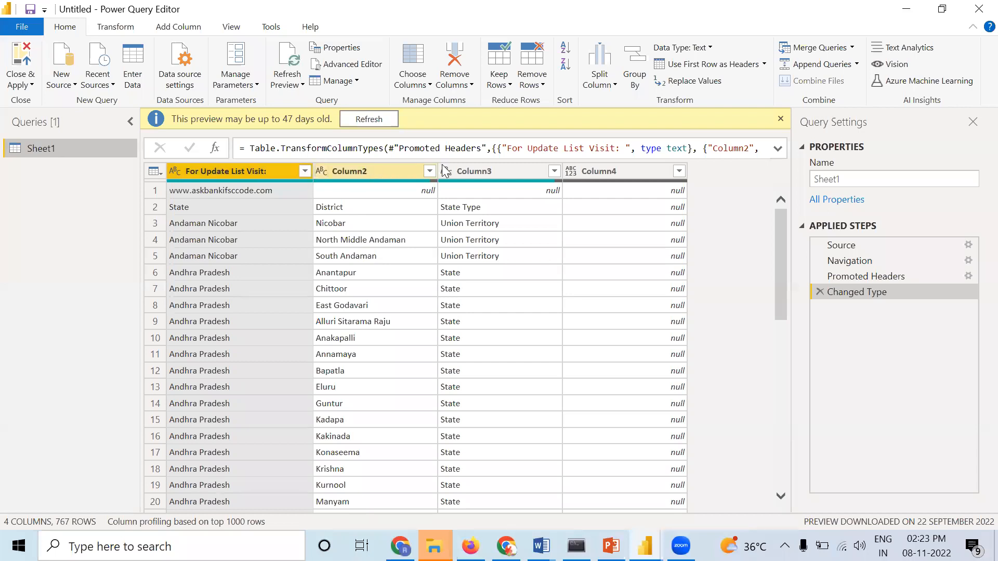
{"action": "left_click", "coordinate": [357, 82]}
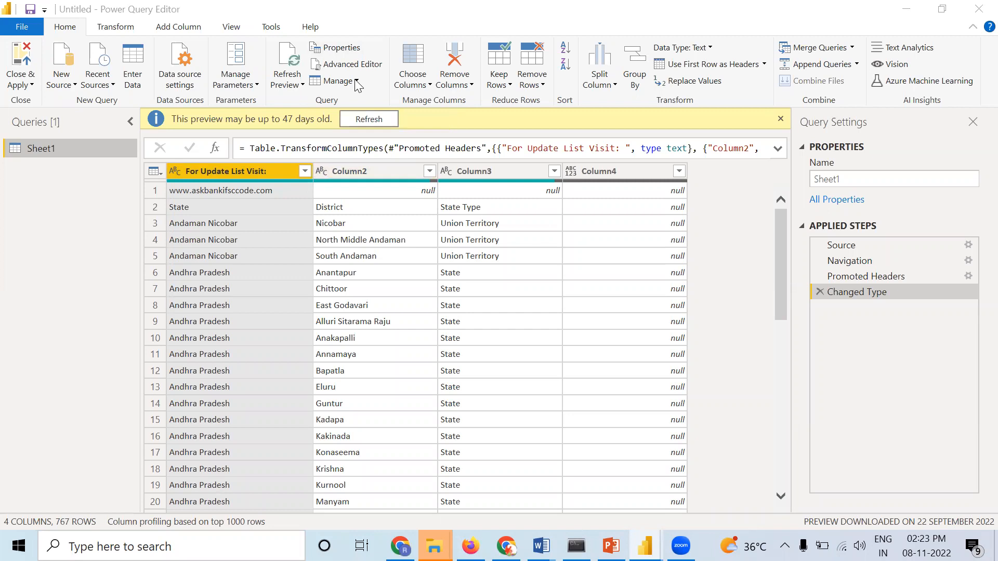
{"action": "left_click", "coordinate": [82, 195]}
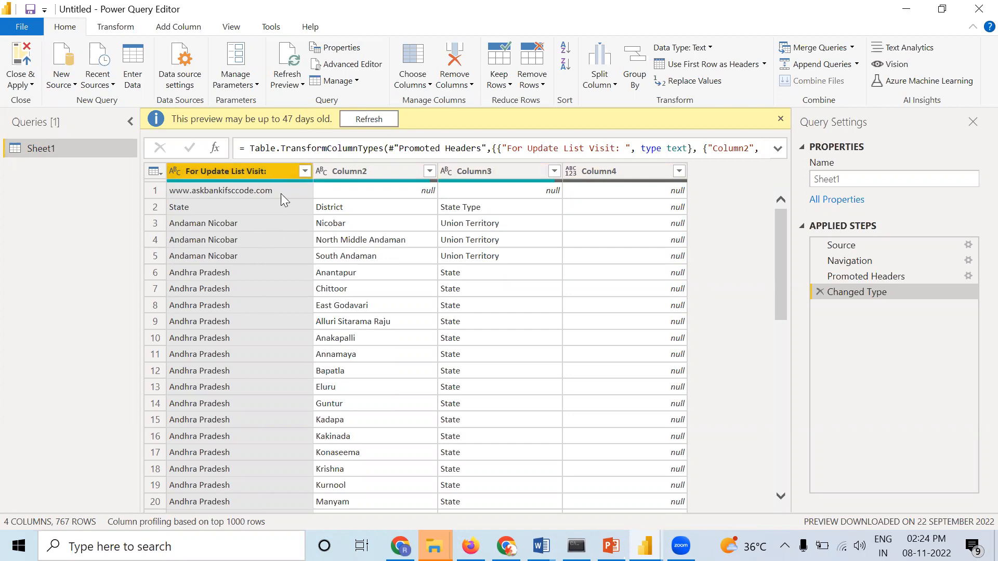
- Examine the distinct values of the "For Update List Visit:" column in its filter list, down to the last entry
{"action": "left_click", "coordinate": [305, 173]}
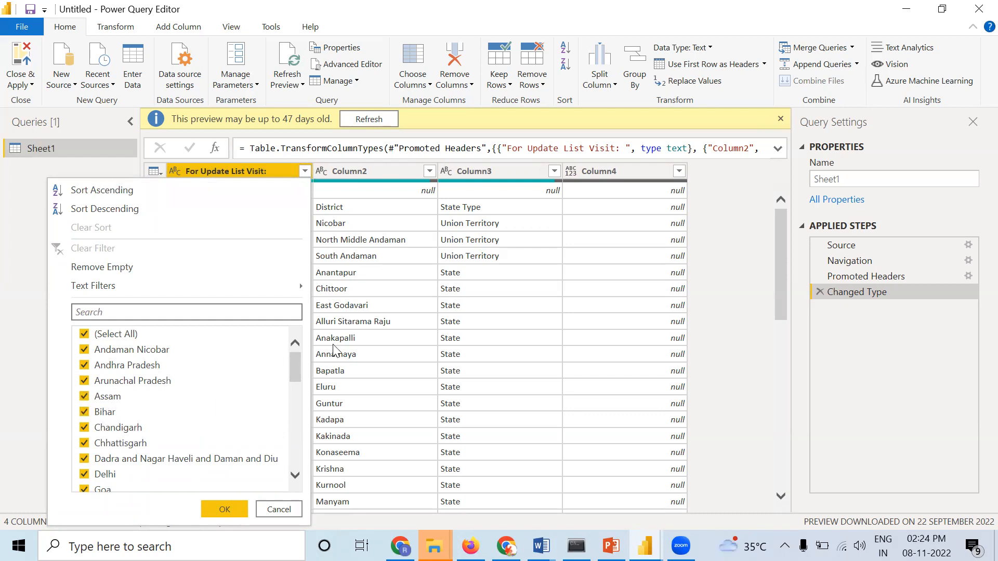
{"action": "left_click_drag", "start_coordinate": [291, 377], "coordinate": [269, 471]}
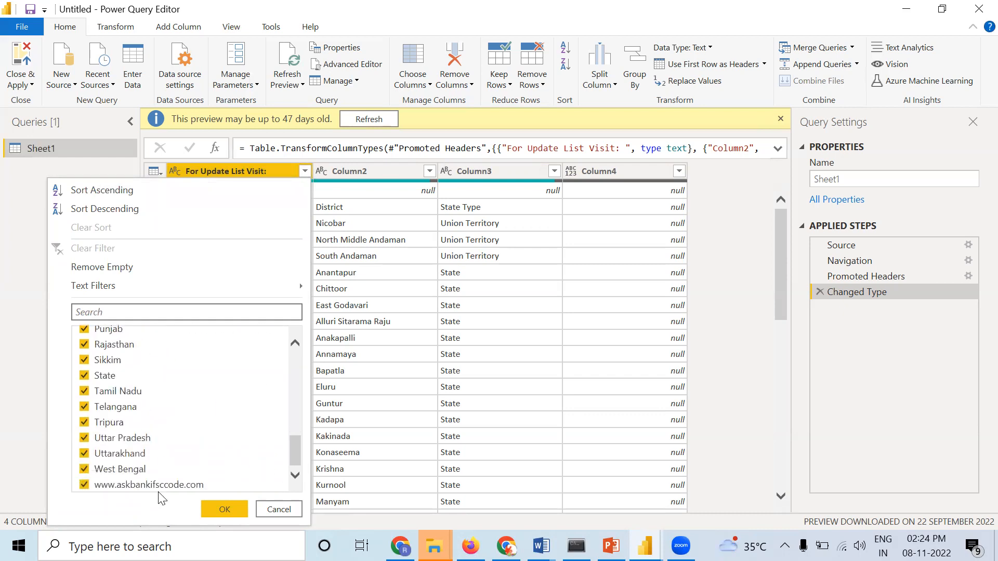
{"action": "left_click", "coordinate": [403, 218]}
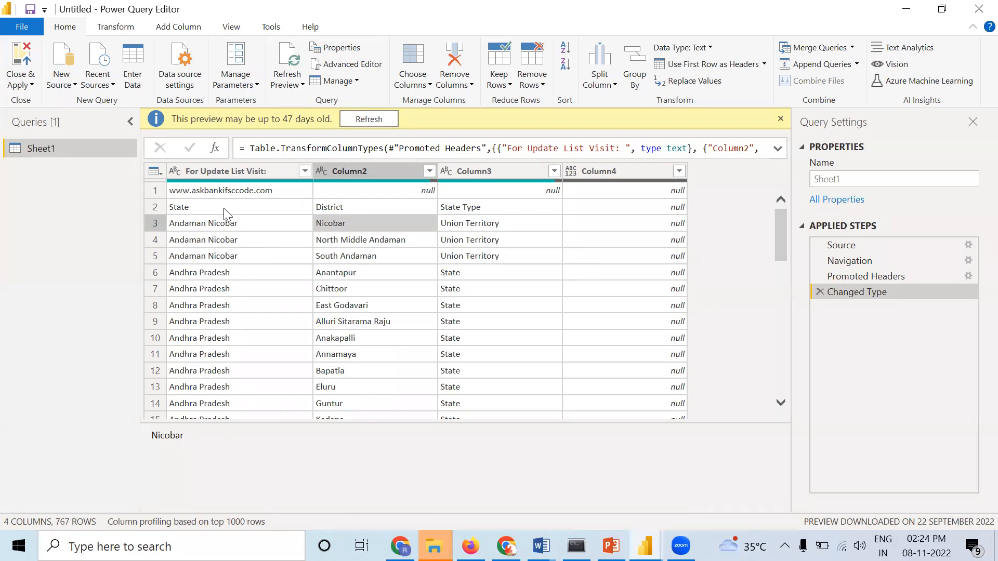
{"action": "left_click", "coordinate": [304, 170]}
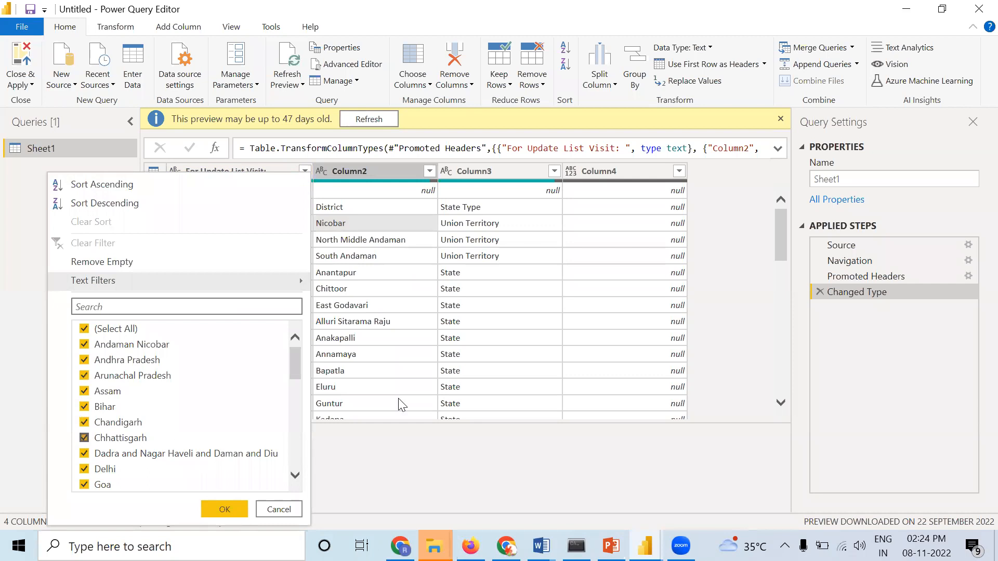
{"action": "scroll", "coordinate": [227, 395], "scroll_direction": "down", "scroll_amount": 4}
{"action": "scroll", "coordinate": [226, 395], "scroll_direction": "down", "scroll_amount": 5}
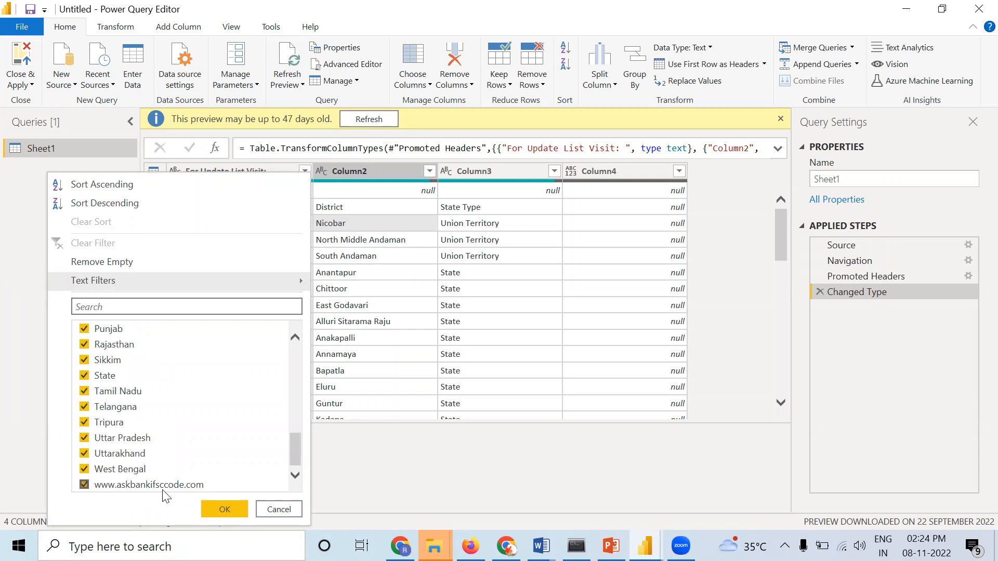
{"action": "left_click", "coordinate": [374, 493]}
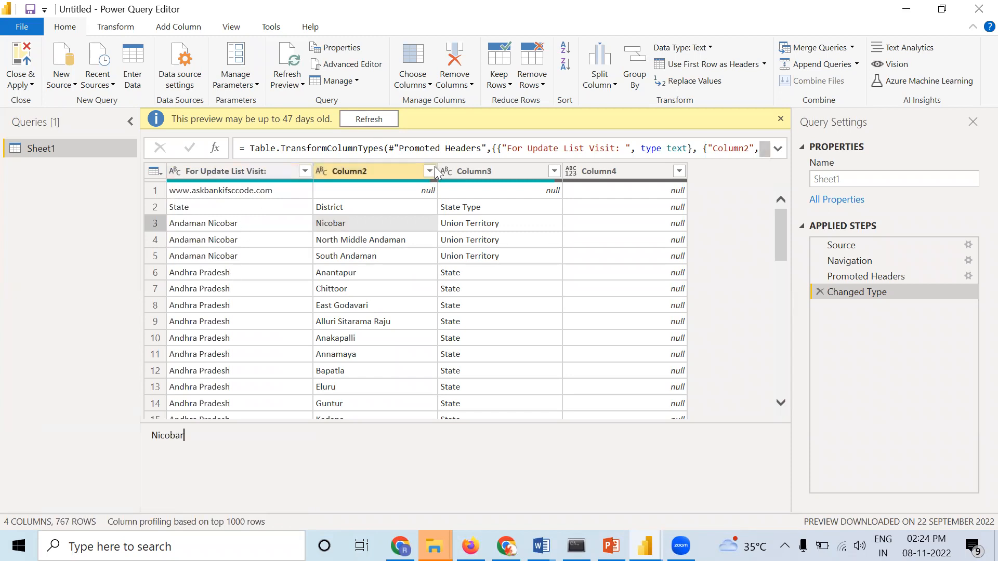
- Examine the distinct values of Column2 in its filter list, from the first entry to the last
{"action": "left_click", "coordinate": [430, 172]}
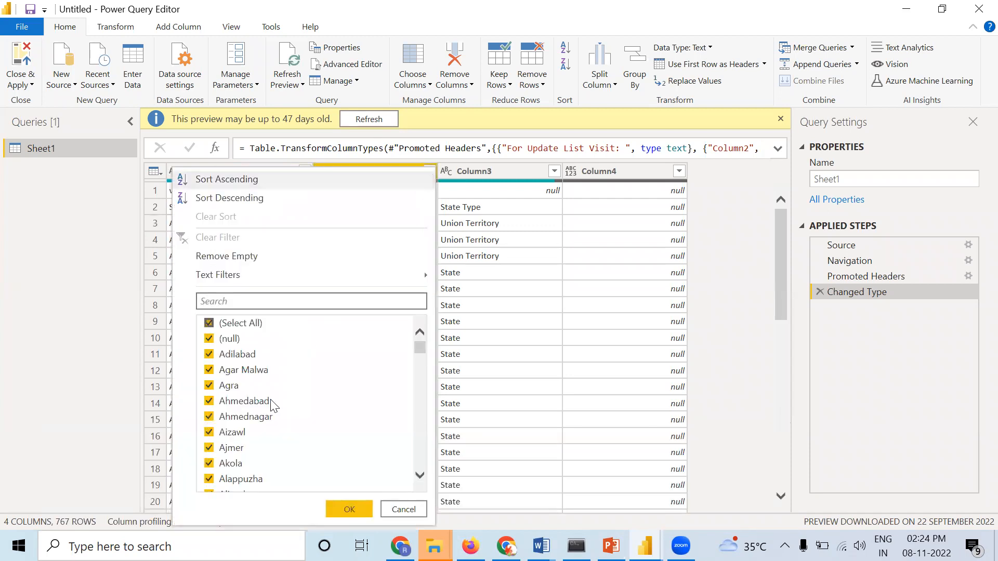
{"action": "scroll", "coordinate": [285, 412], "scroll_direction": "down", "scroll_amount": 5}
{"action": "scroll", "coordinate": [284, 412], "scroll_direction": "up", "scroll_amount": 5}
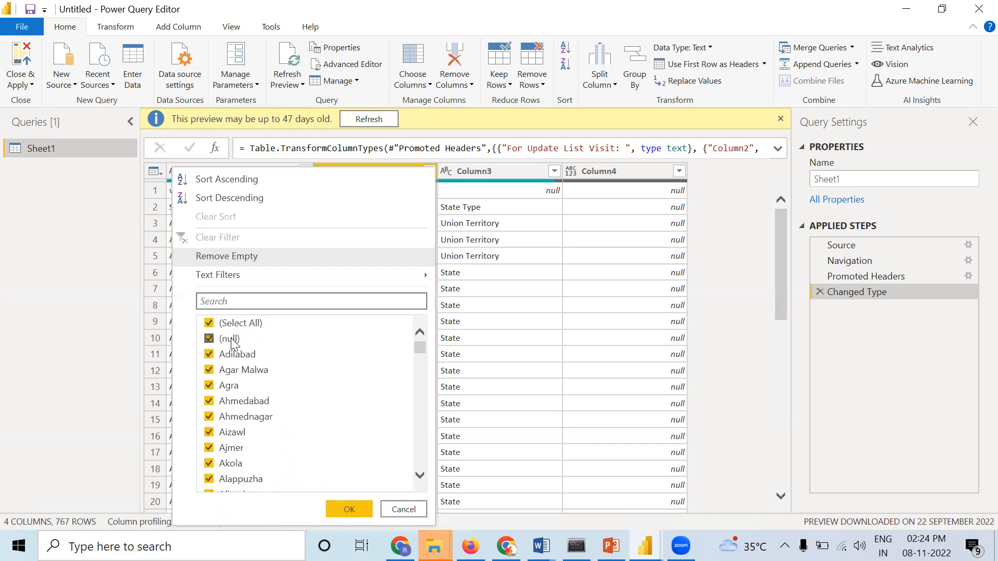
{"action": "scroll", "coordinate": [239, 346], "scroll_direction": "down", "scroll_amount": 15}
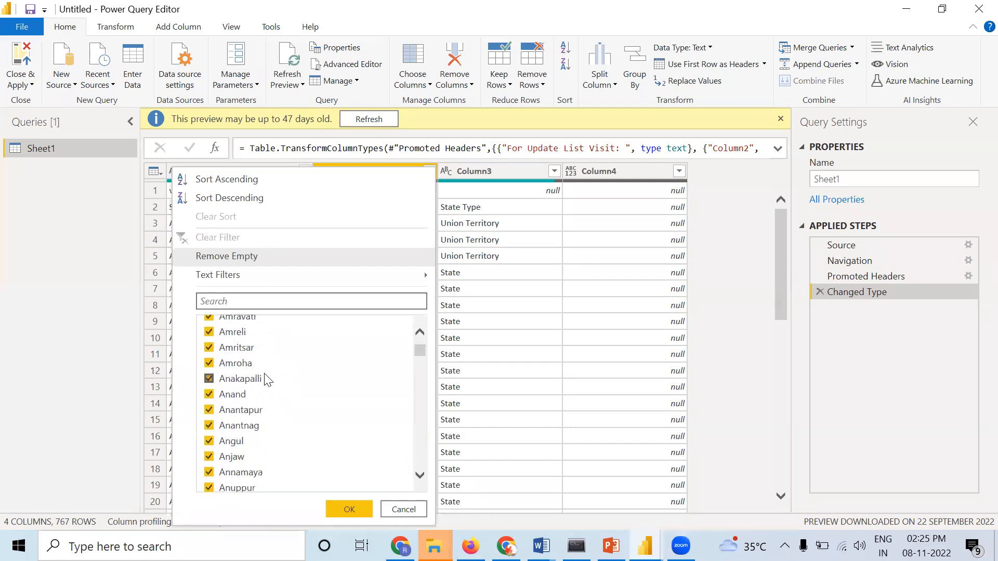
{"action": "scroll", "coordinate": [265, 380], "scroll_direction": "down", "scroll_amount": 8}
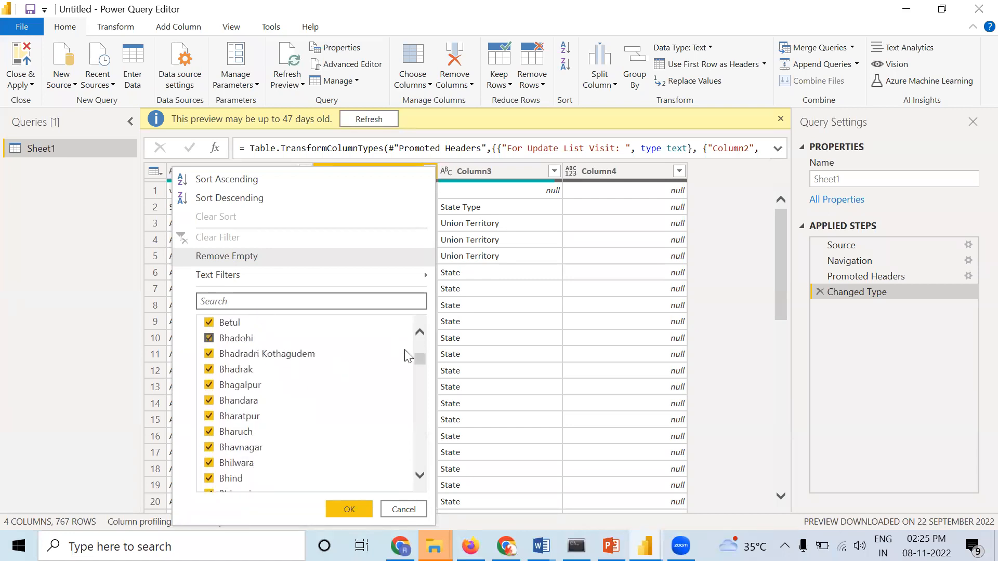
{"action": "left_click_drag", "start_coordinate": [419, 359], "coordinate": [436, 467]}
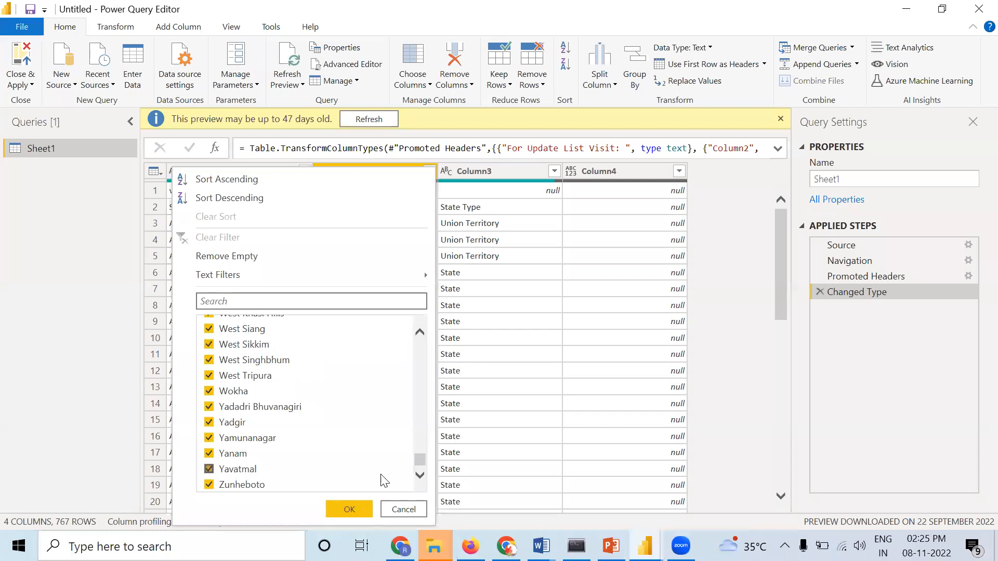
{"action": "left_click", "coordinate": [570, 290]}
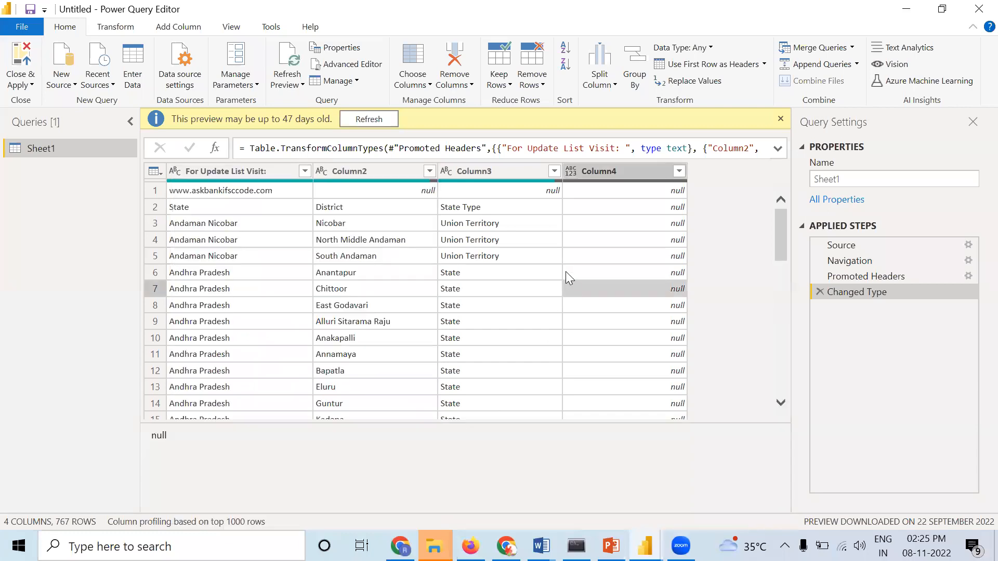
- Apply Column3's filter with all values left selected, and check which values Column4's filter list offers
{"action": "left_click", "coordinate": [554, 171]}
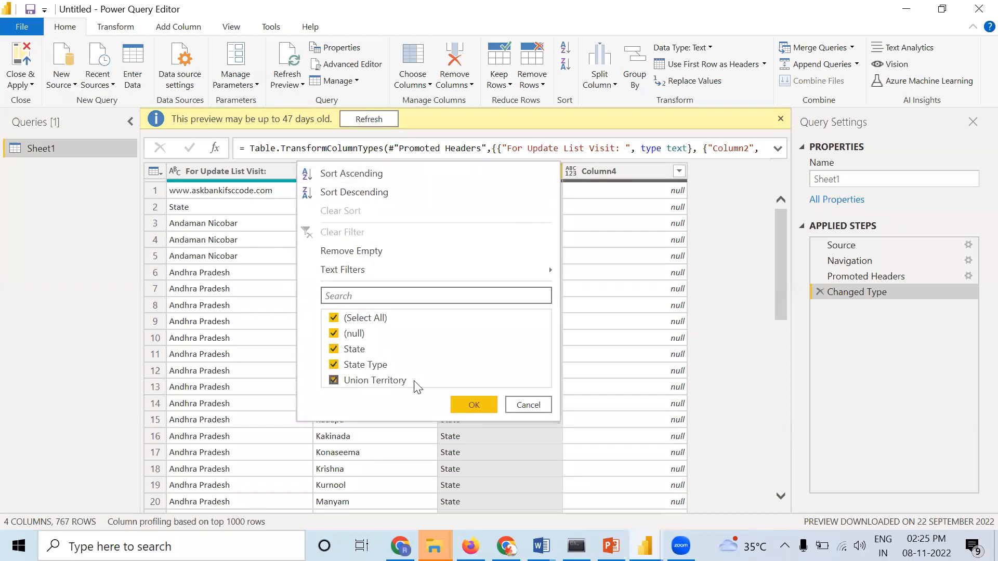
{"action": "left_click", "coordinate": [472, 407]}
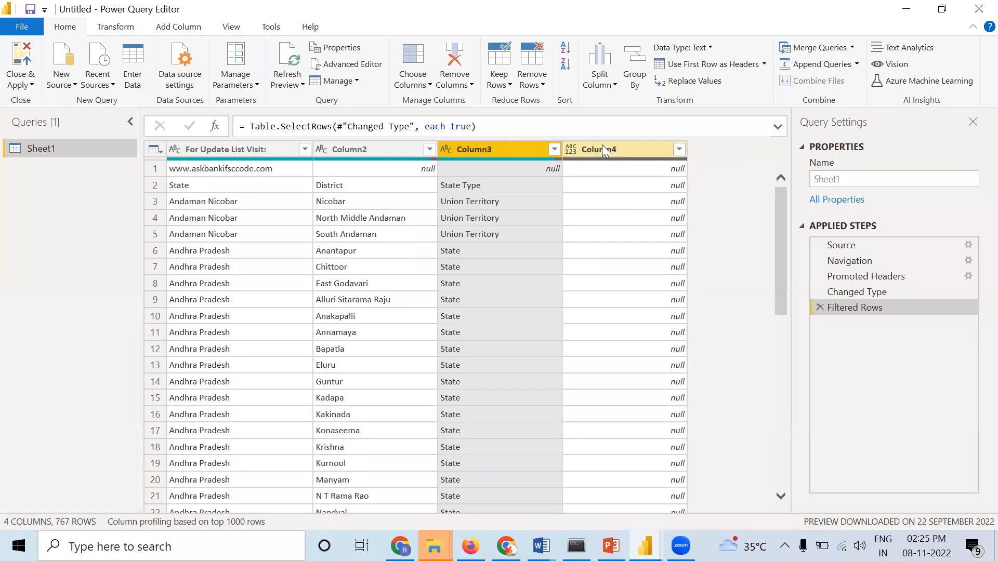
{"action": "left_click", "coordinate": [681, 150]}
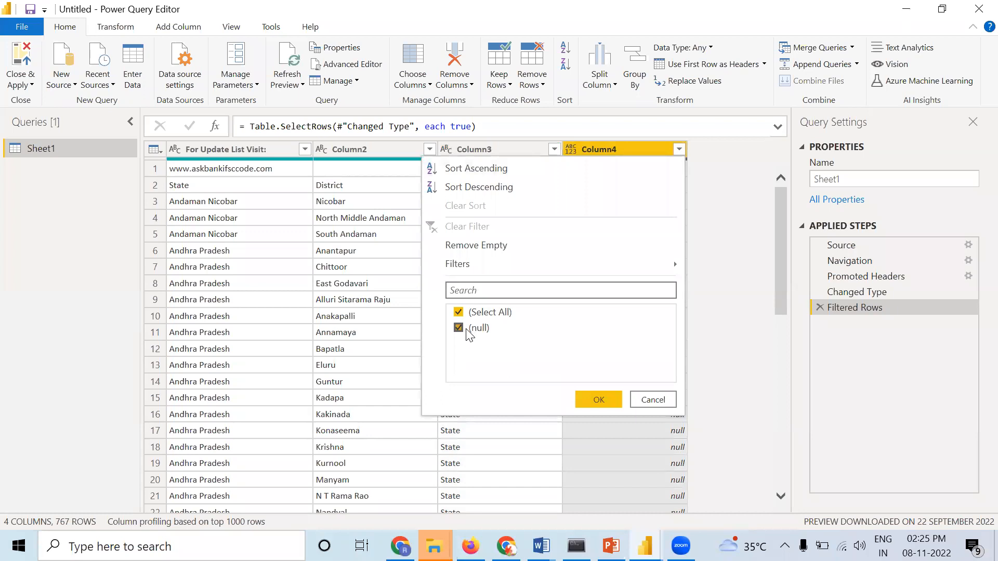
{"action": "left_click", "coordinate": [705, 175]}
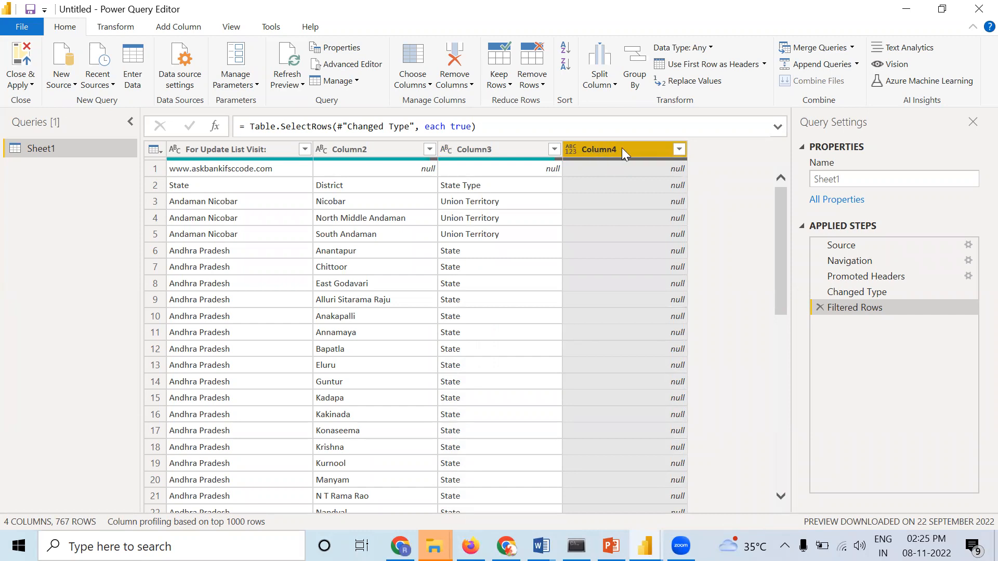
- Try removing Column4 from the table and delete the resulting removal step from the applied steps
{"action": "left_click", "coordinate": [497, 152]}
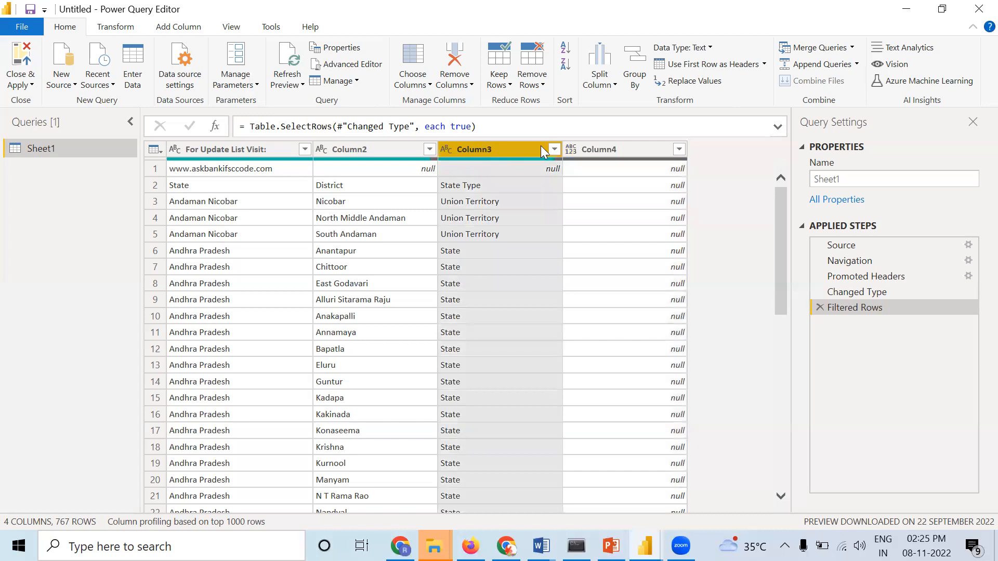
{"action": "left_click", "coordinate": [614, 150]}
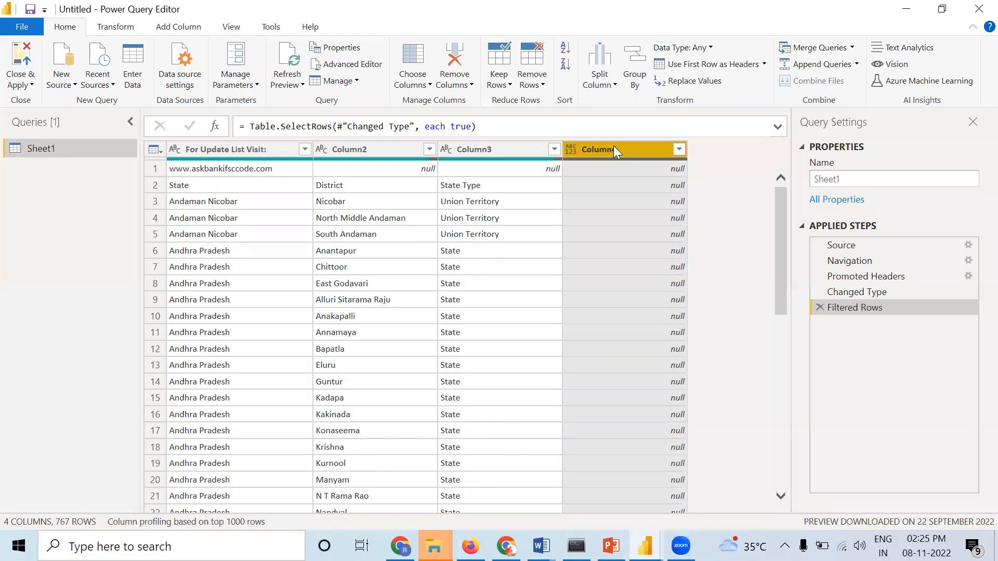
{"action": "right_click", "coordinate": [614, 148]}
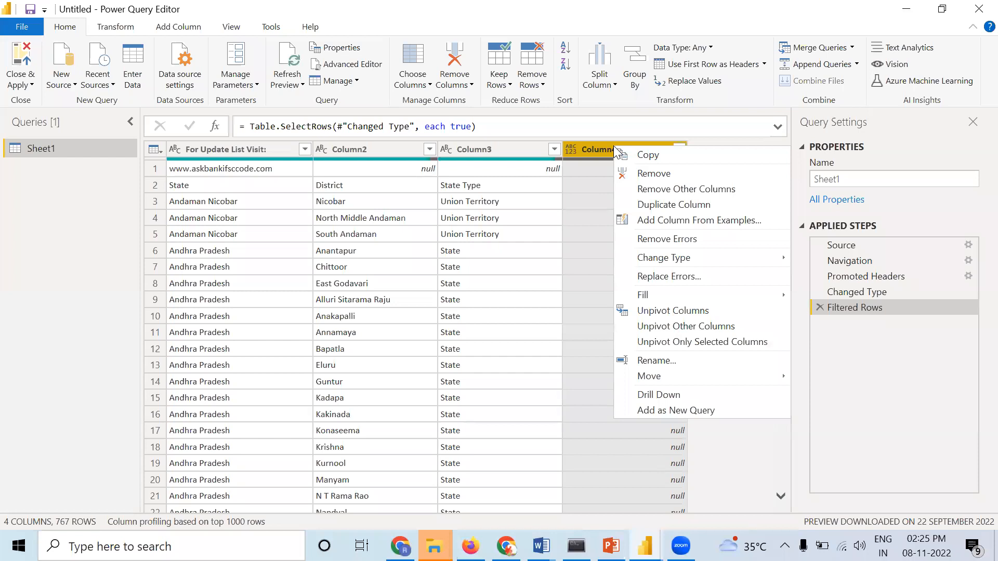
{"action": "left_click", "coordinate": [656, 179]}
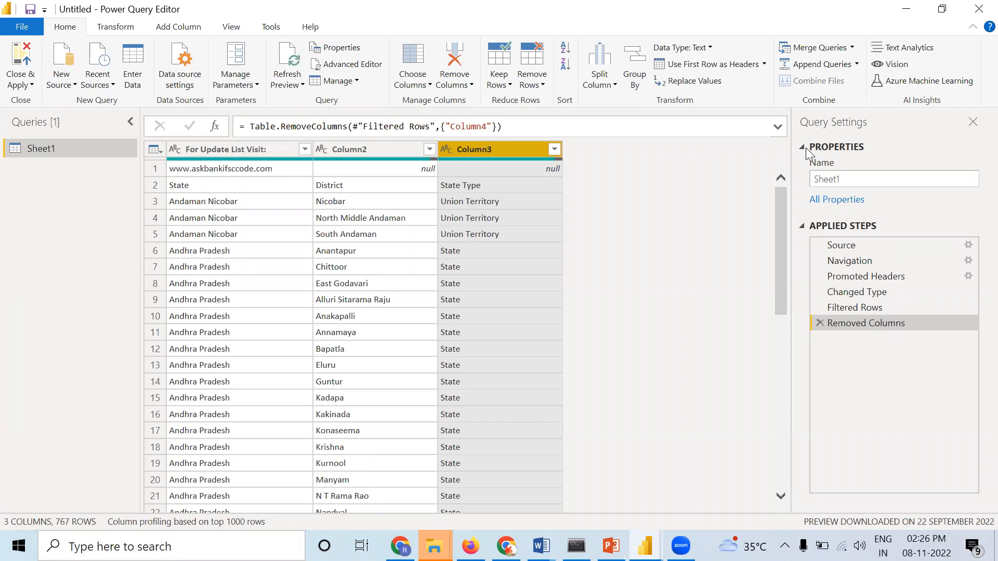
{"action": "left_click", "coordinate": [820, 322]}
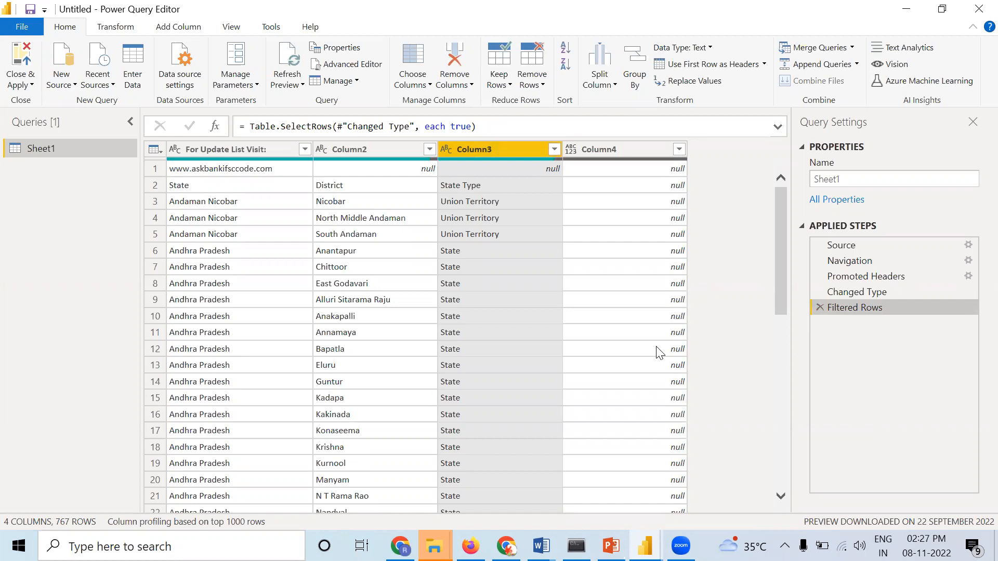
- Remove the empty Column4 from the Sheet1 query
{"action": "left_click", "coordinate": [620, 149]}
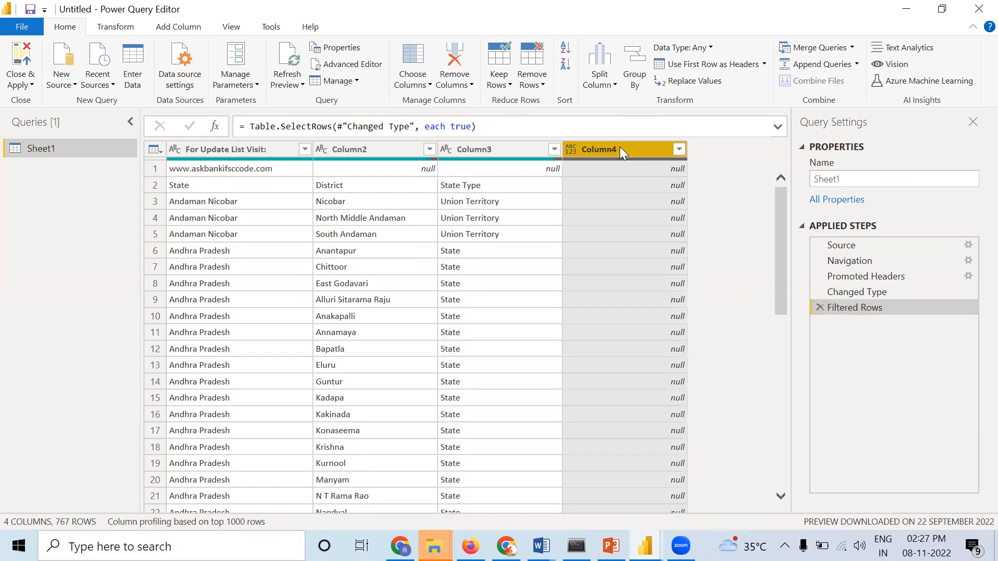
{"action": "right_click", "coordinate": [620, 148]}
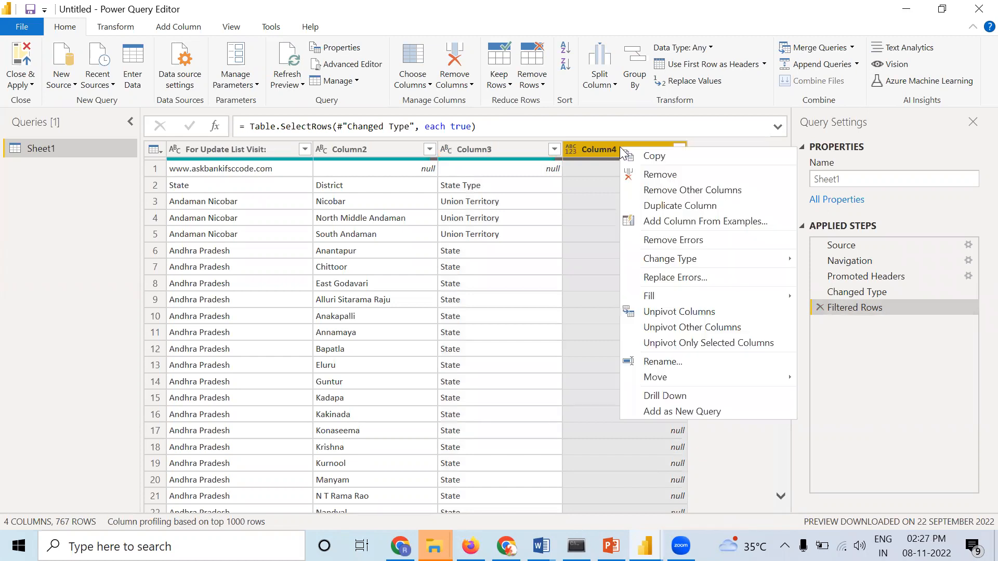
{"action": "left_click", "coordinate": [629, 177]}
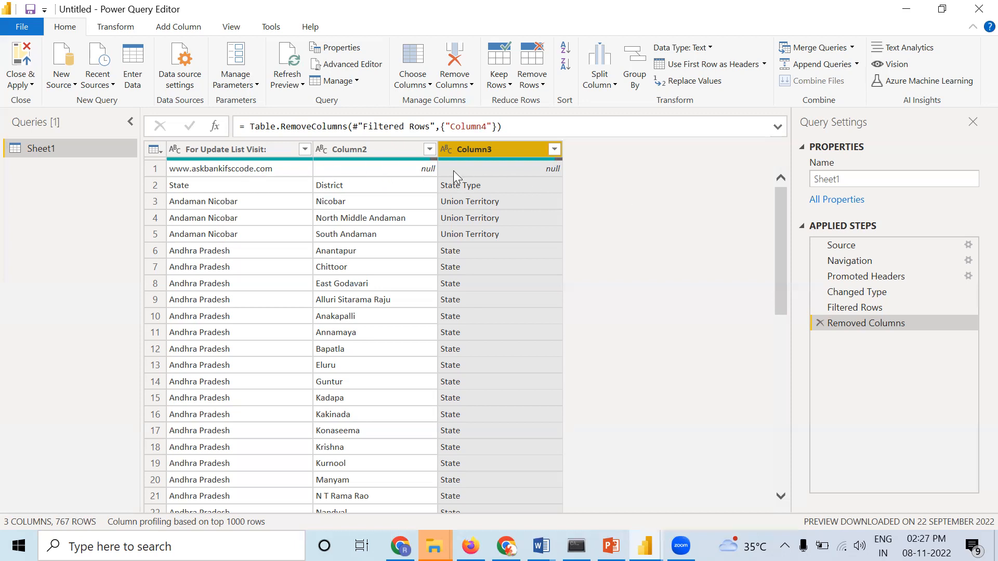
- Remove the top 1 row, containing the website address, from the Sheet1 query
{"action": "left_click", "coordinate": [374, 64]}
{"action": "left_click", "coordinate": [544, 86]}
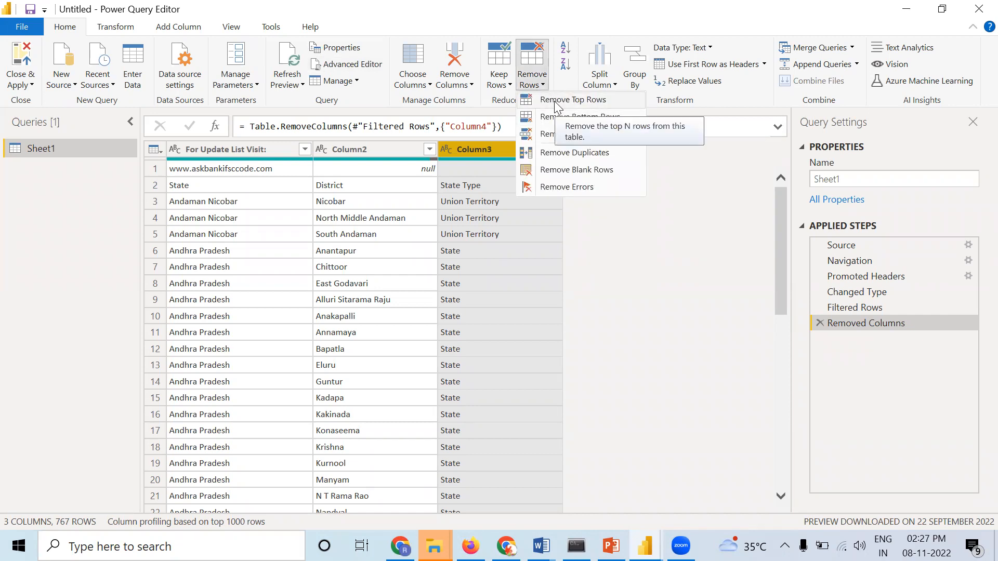
{"action": "left_click", "coordinate": [557, 101]}
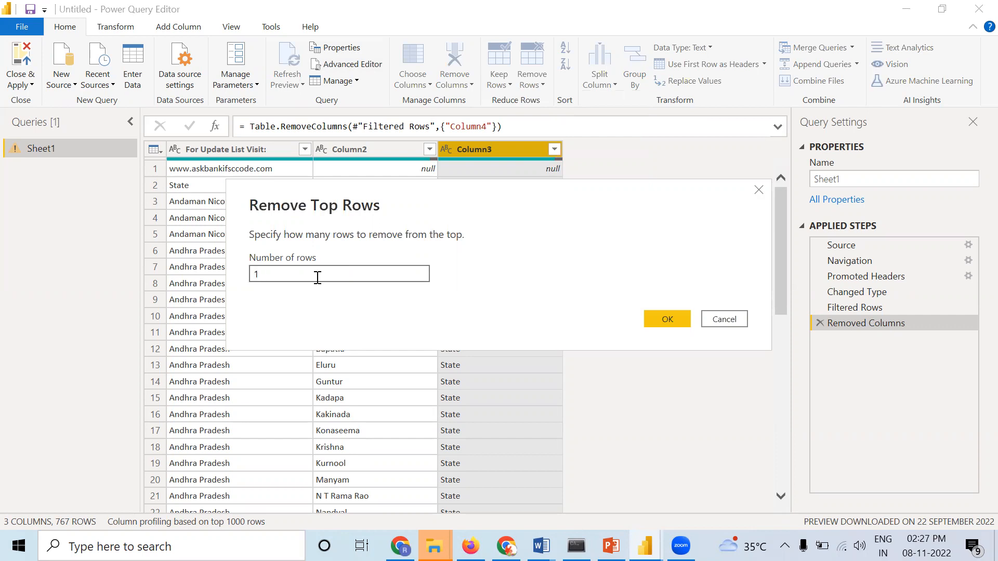
{"action": "left_click", "coordinate": [654, 323]}
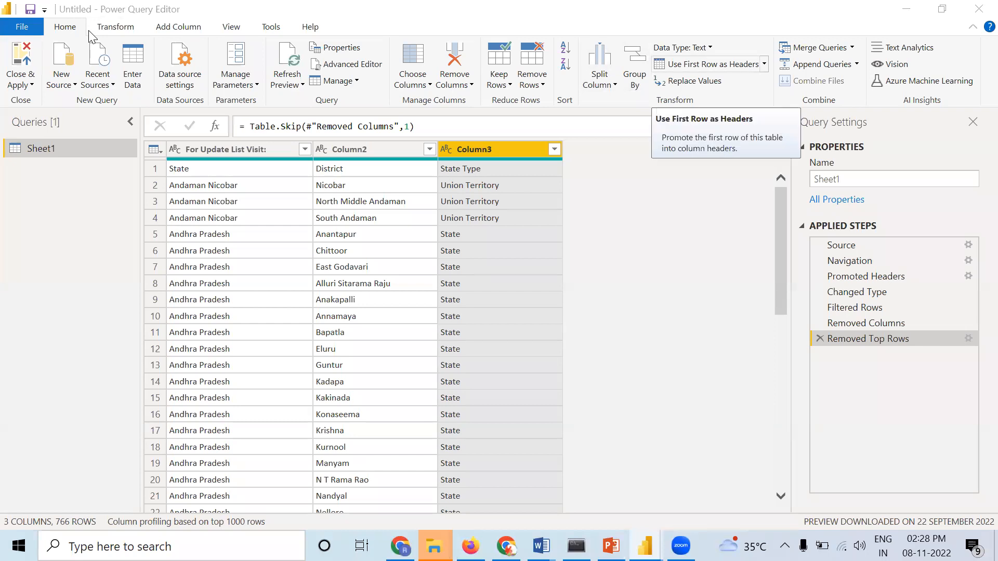
- Promote the row with State, District and State Type to column headers and look over the table
{"action": "key", "text": "Return"}
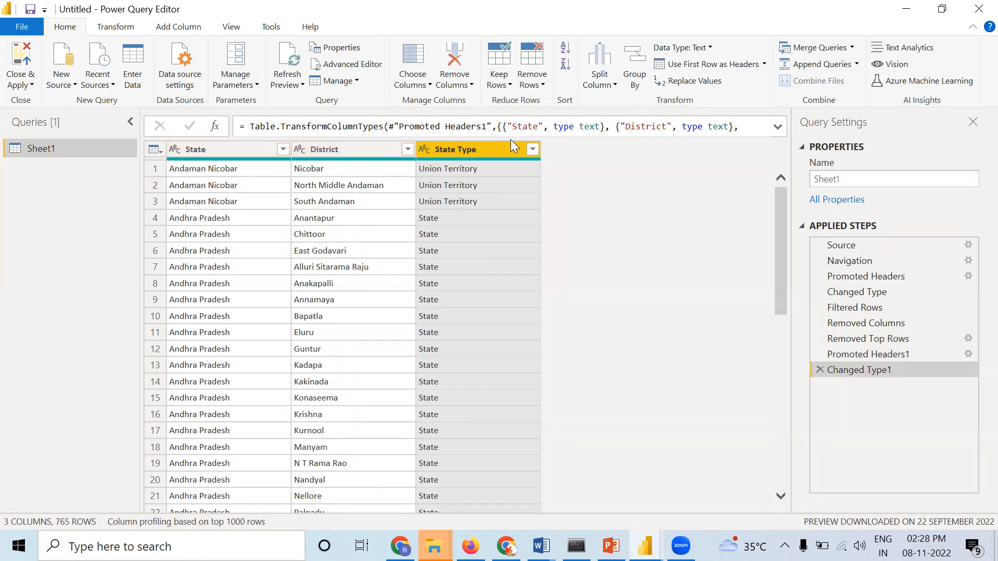
{"action": "scroll", "coordinate": [516, 185], "scroll_direction": "down", "scroll_amount": 3}
{"action": "scroll", "coordinate": [518, 187], "scroll_direction": "up", "scroll_amount": 3}
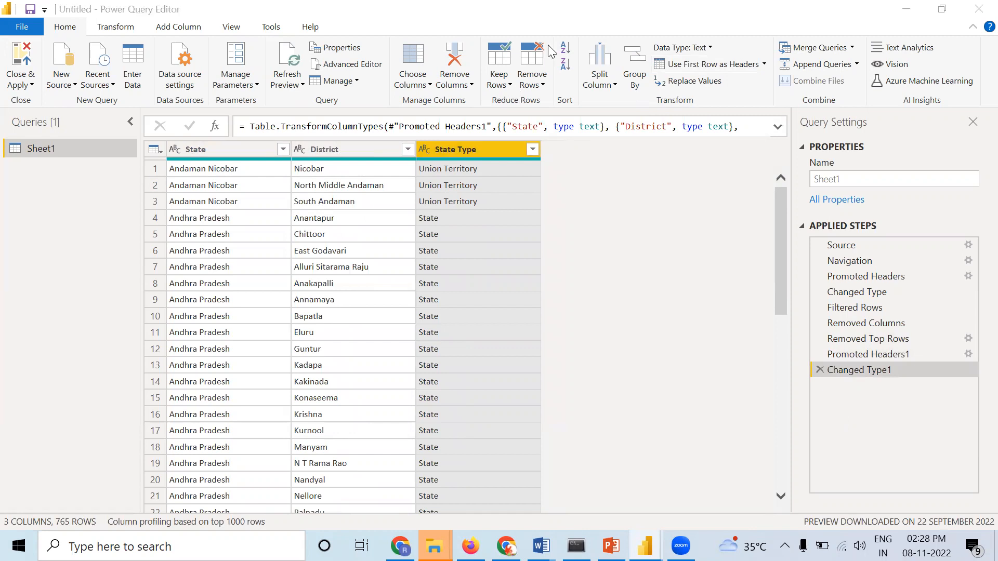
- Remove the blank rows from the table and the rows with errors in the State Type column
{"action": "left_click", "coordinate": [542, 86]}
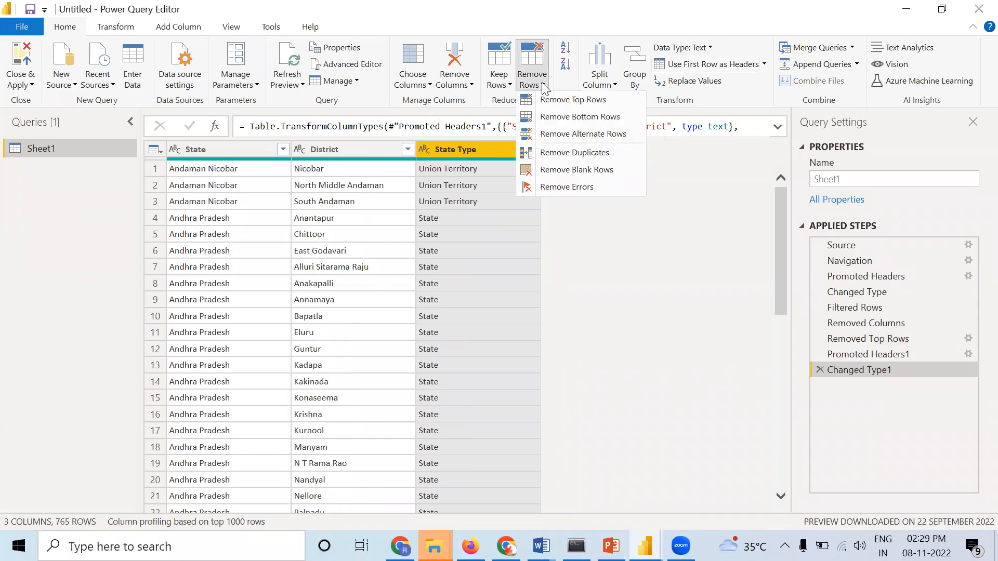
{"action": "left_click", "coordinate": [571, 171]}
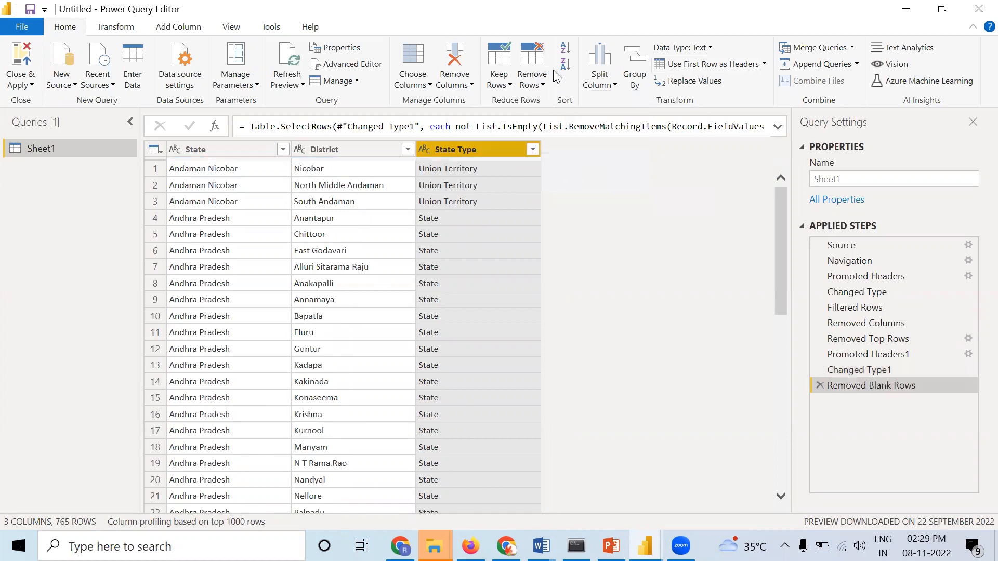
{"action": "left_click", "coordinate": [544, 86]}
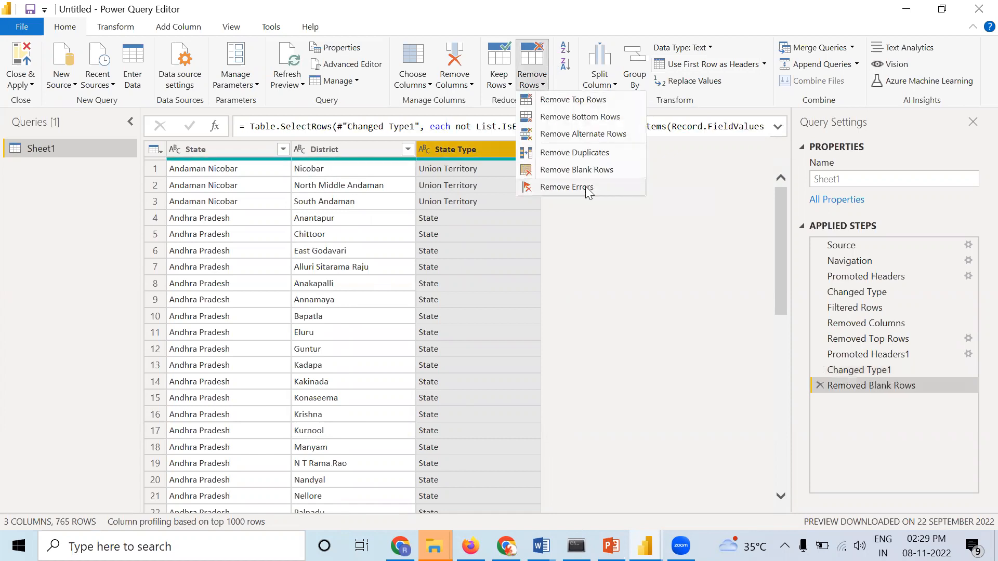
{"action": "left_click", "coordinate": [589, 192]}
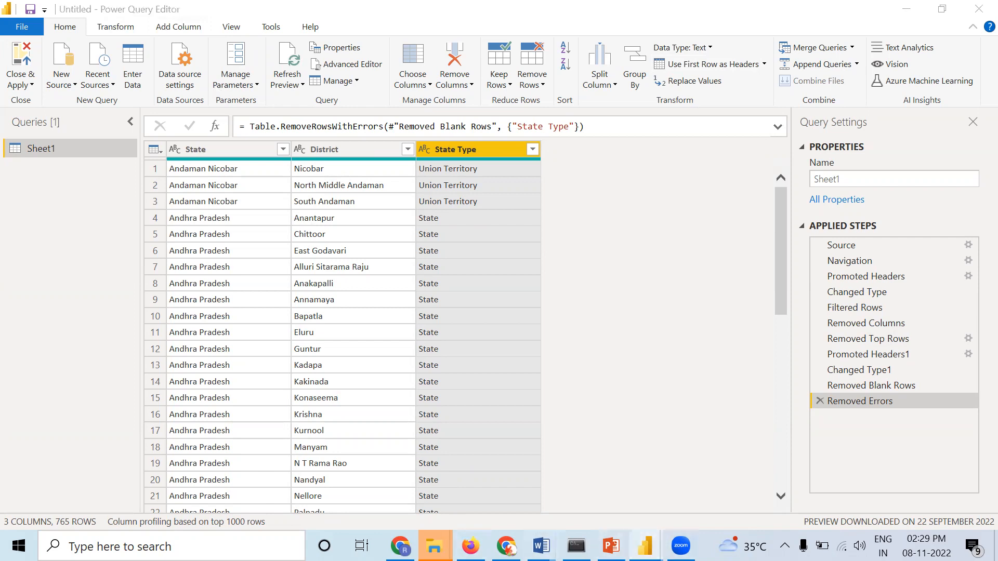
- Look at the report window in Power BI Desktop, return to Power Query Editor, and close it with the query changes applied
{"action": "mouse_move", "coordinate": [645, 546]}
{"action": "left_click", "coordinate": [548, 499]}
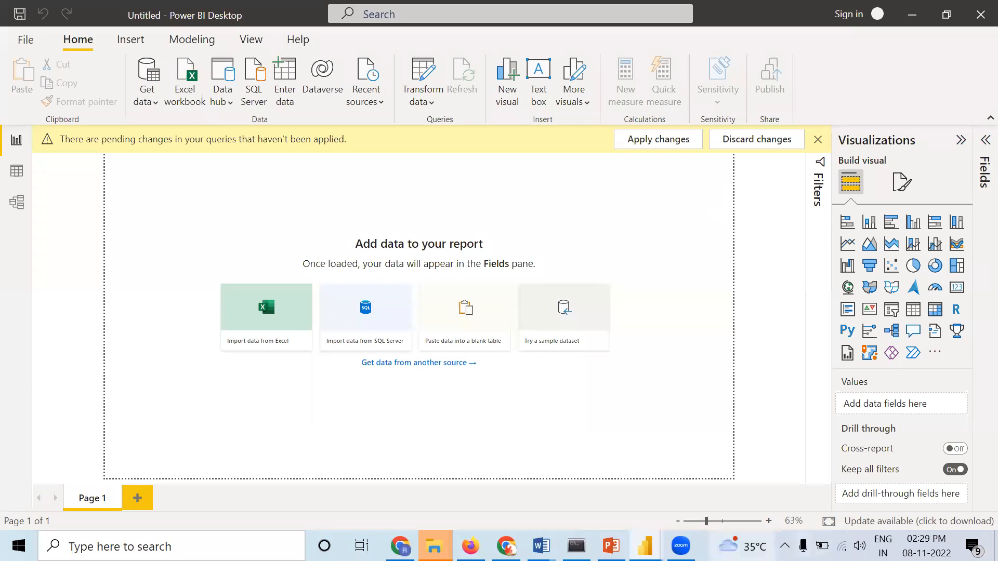
{"action": "mouse_move", "coordinate": [645, 546]}
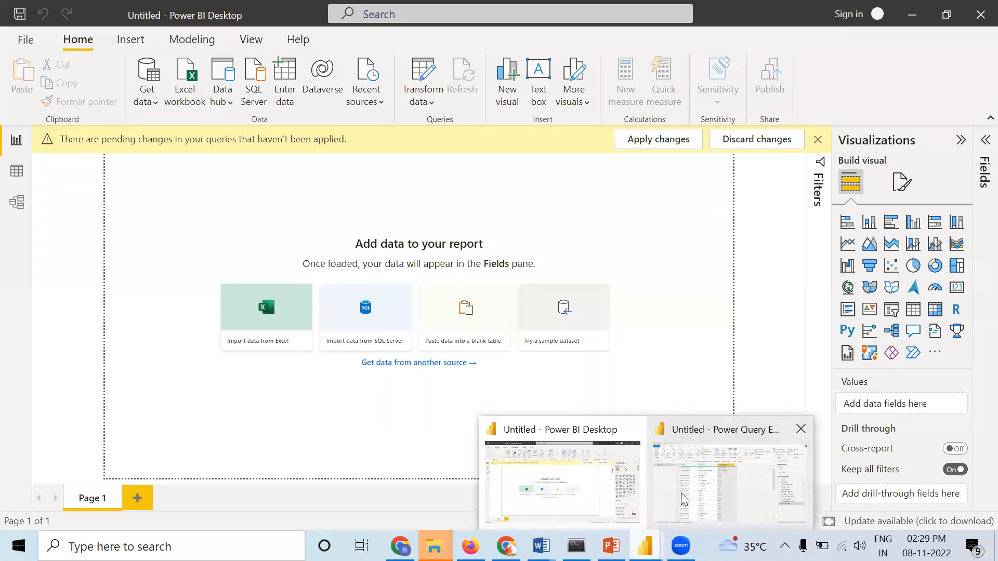
{"action": "left_click", "coordinate": [684, 495]}
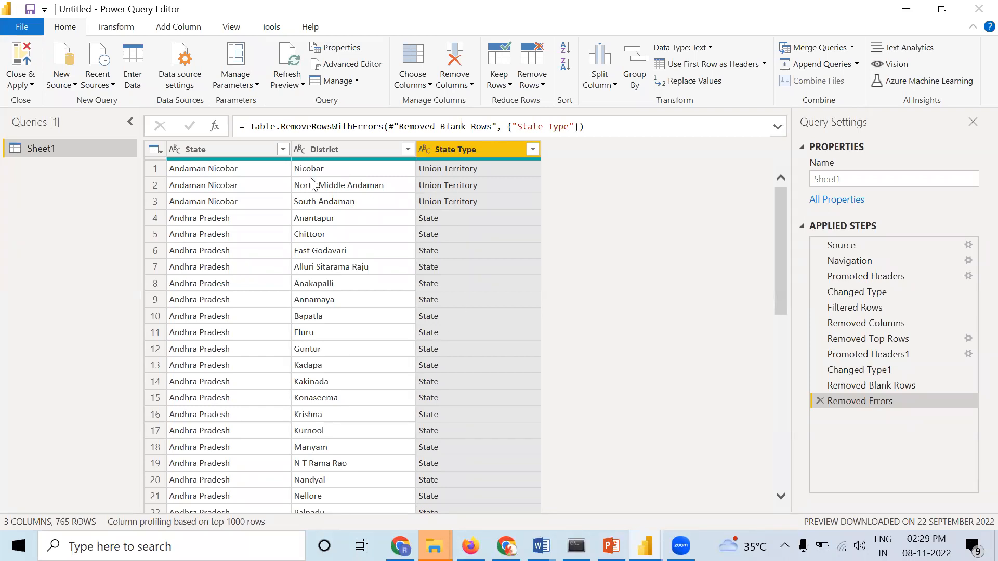
{"action": "left_click", "coordinate": [23, 60]}
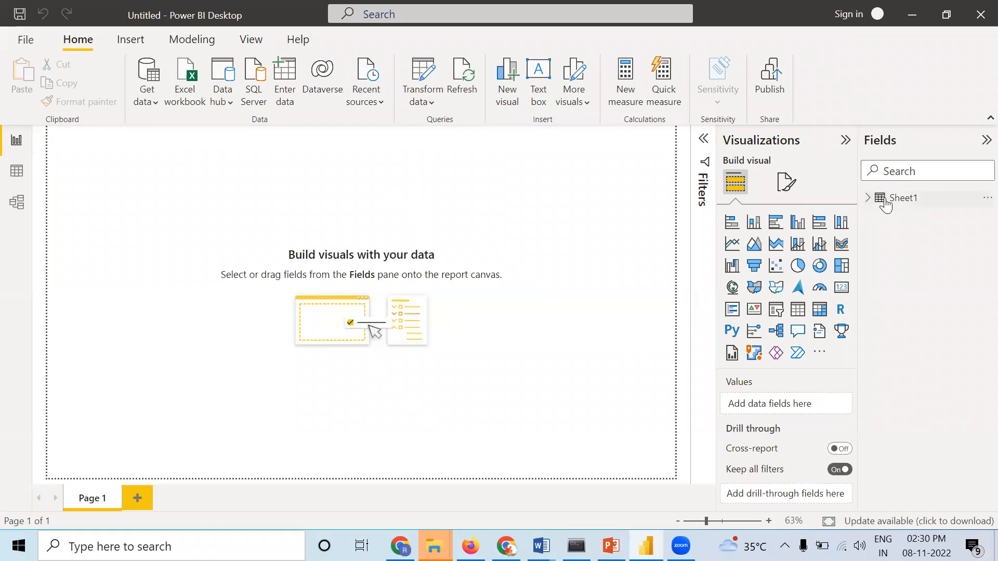
- Delete the loaded Sheet1 table from the model and confirm the deletion
{"action": "left_click", "coordinate": [987, 198]}
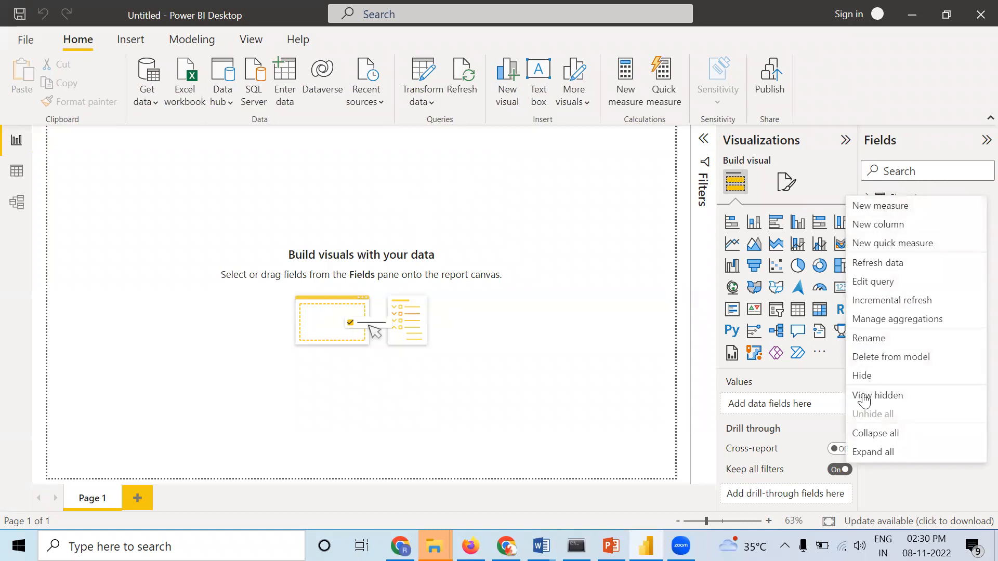
{"action": "left_click", "coordinate": [871, 359]}
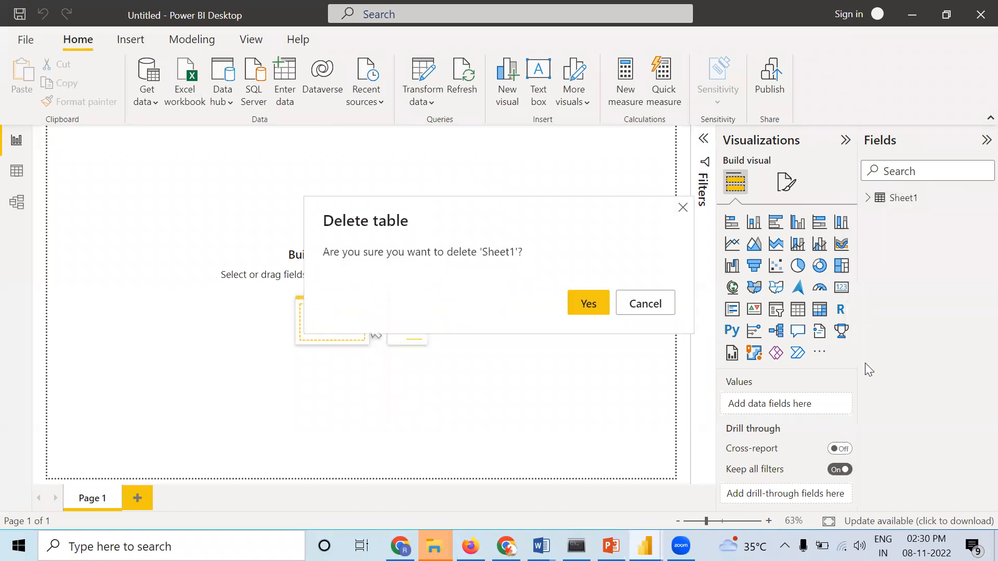
{"action": "left_click", "coordinate": [587, 303]}
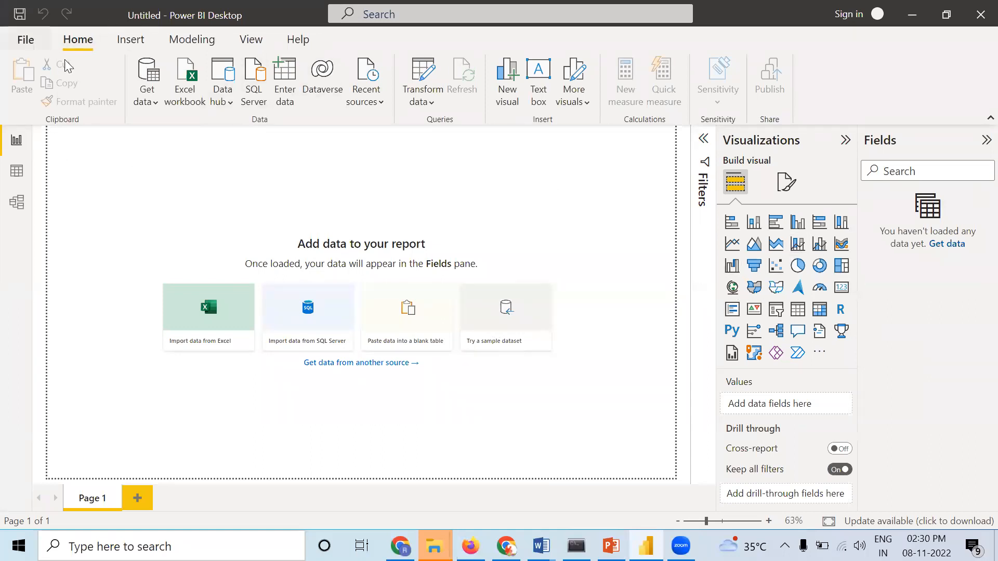
- Import the Indian-States-and-Districts-List Excel workbook from the Downloads folder
{"action": "left_click", "coordinate": [156, 104]}
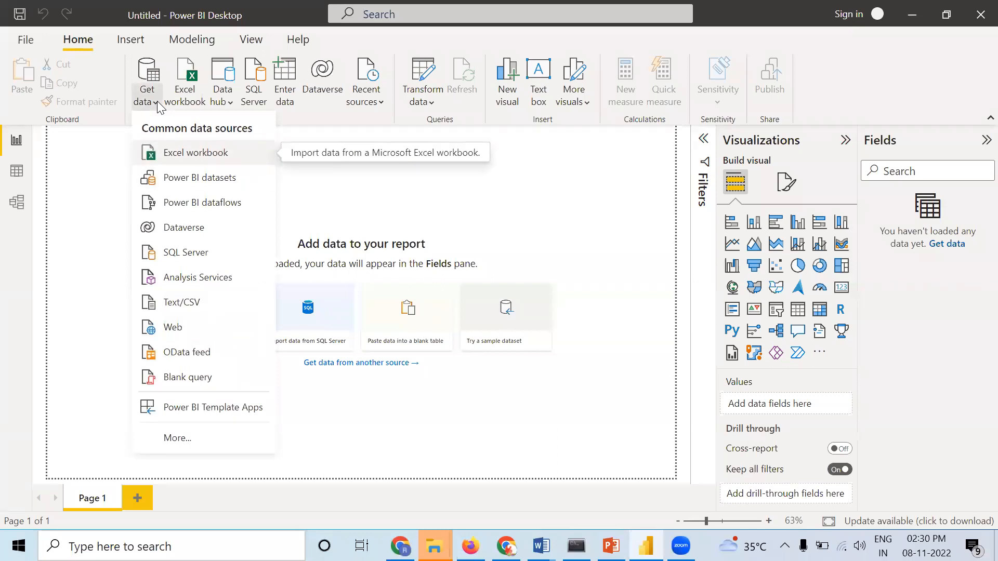
{"action": "key", "text": "Return"}
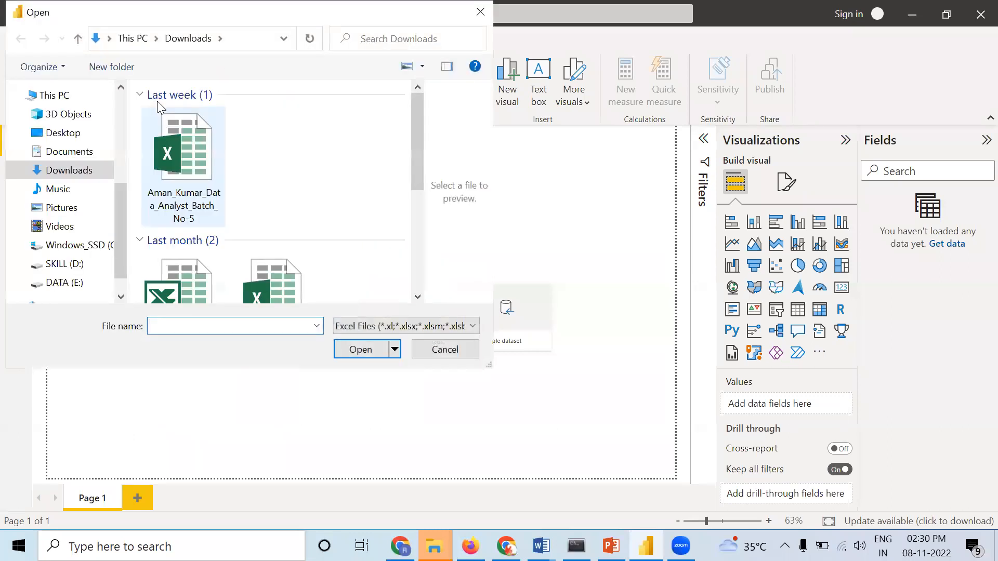
{"action": "scroll", "coordinate": [294, 213], "scroll_direction": "down", "scroll_amount": 5}
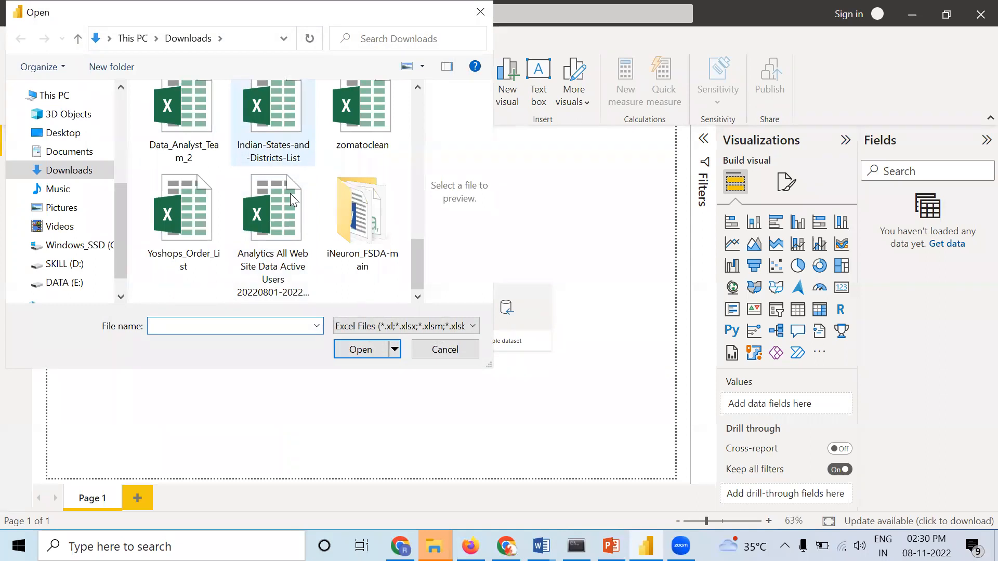
{"action": "left_click", "coordinate": [275, 116]}
{"action": "left_click", "coordinate": [349, 352]}
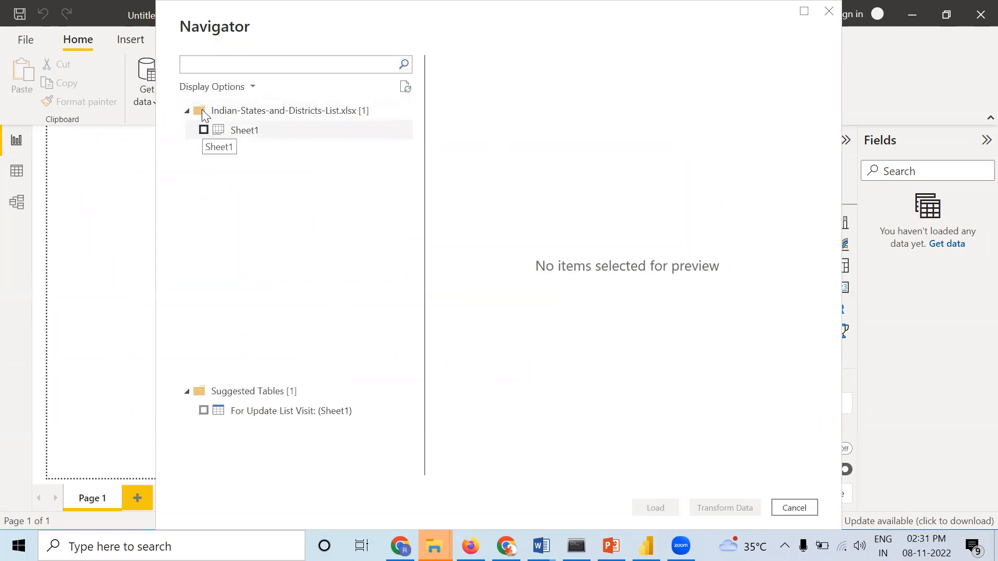
- Select Sheet1, preview it through to Column4, and send it to Power Query for transformation
{"action": "key", "text": "Tab"}
{"action": "key", "text": "space"}
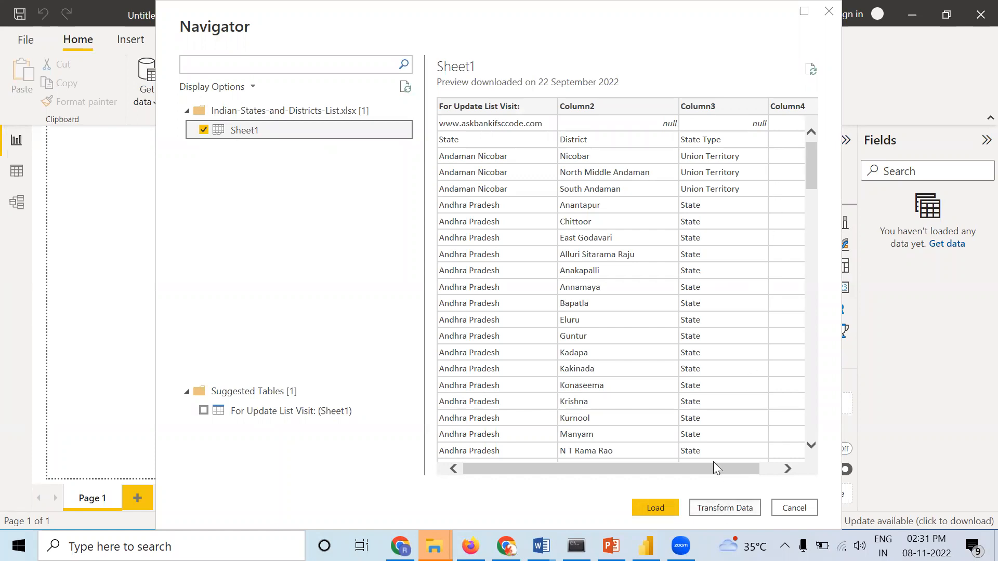
{"action": "left_click_drag", "start_coordinate": [725, 473], "coordinate": [774, 475]}
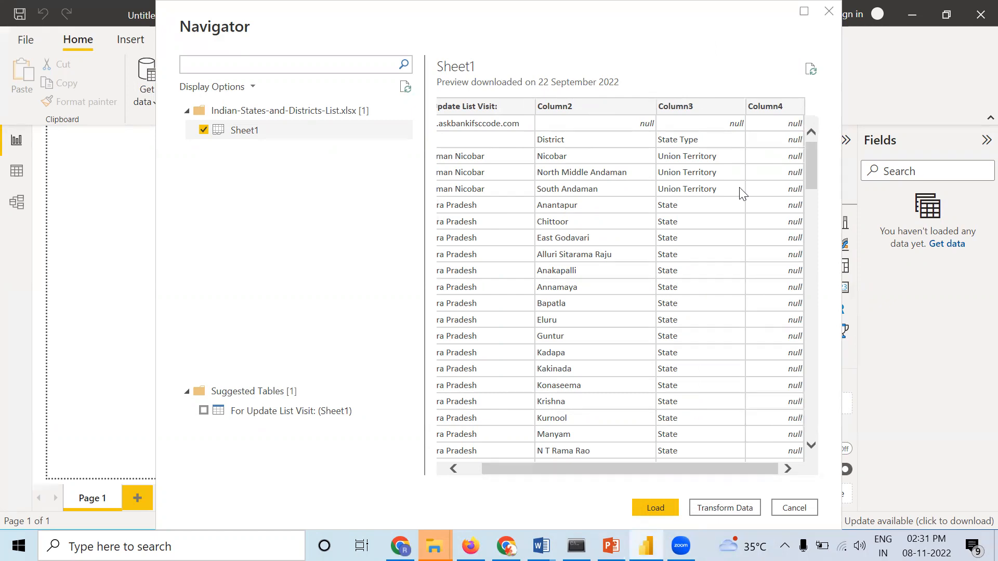
{"action": "left_click", "coordinate": [722, 509]}
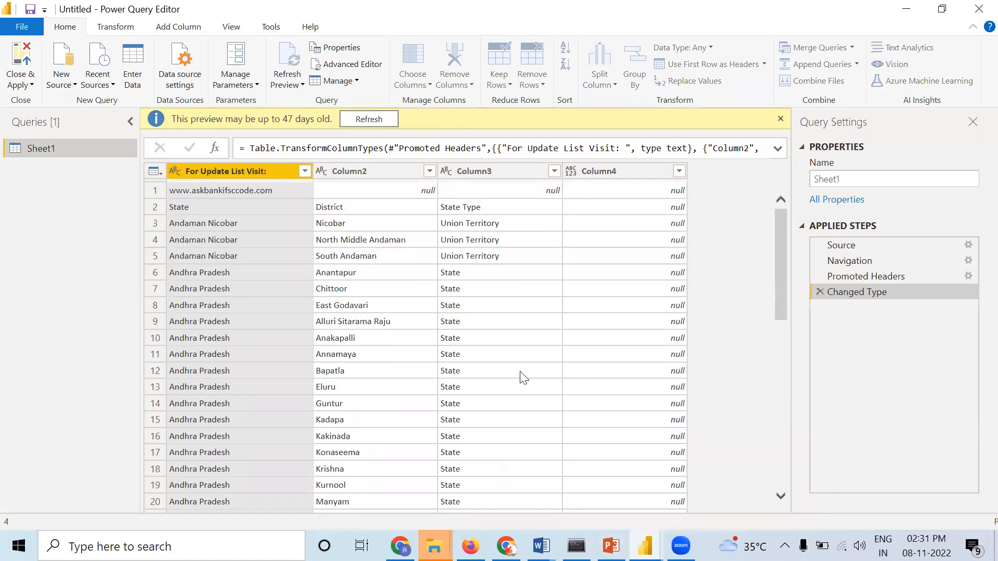
- Check the report's available fields in Power BI Desktop and return to the Power Query Editor
{"action": "mouse_move", "coordinate": [644, 546]}
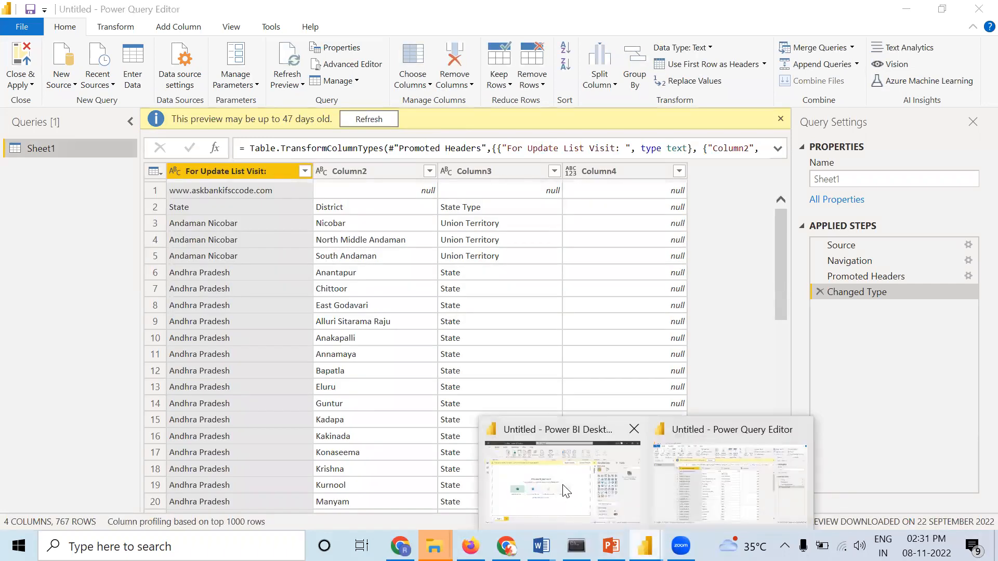
{"action": "left_click", "coordinate": [561, 422]}
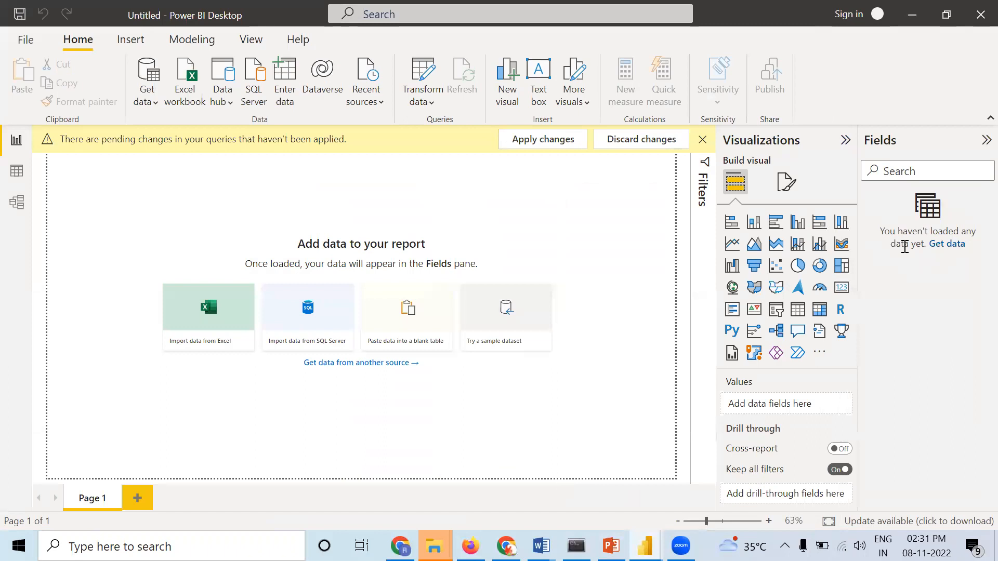
{"action": "mouse_move", "coordinate": [644, 545]}
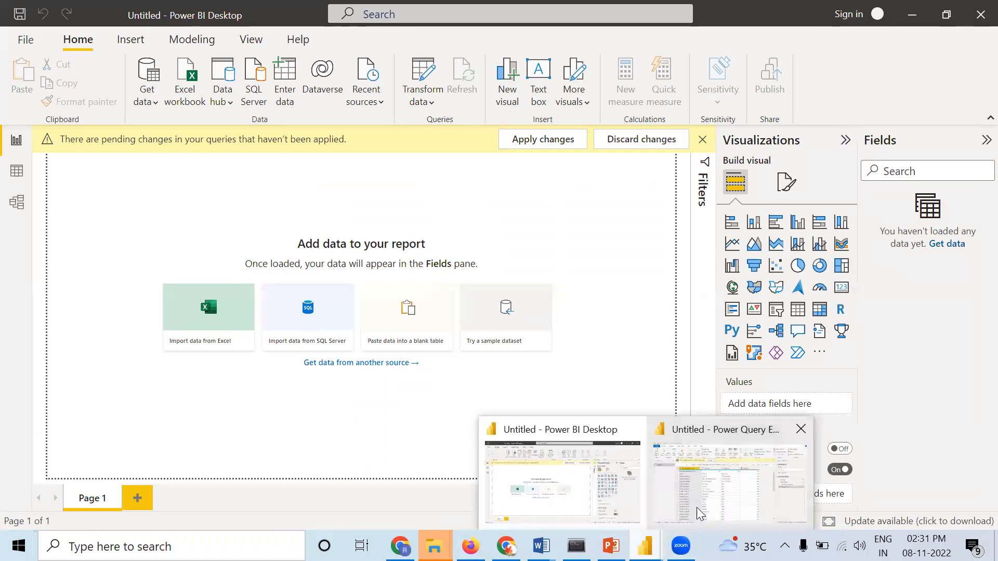
{"action": "left_click", "coordinate": [713, 500]}
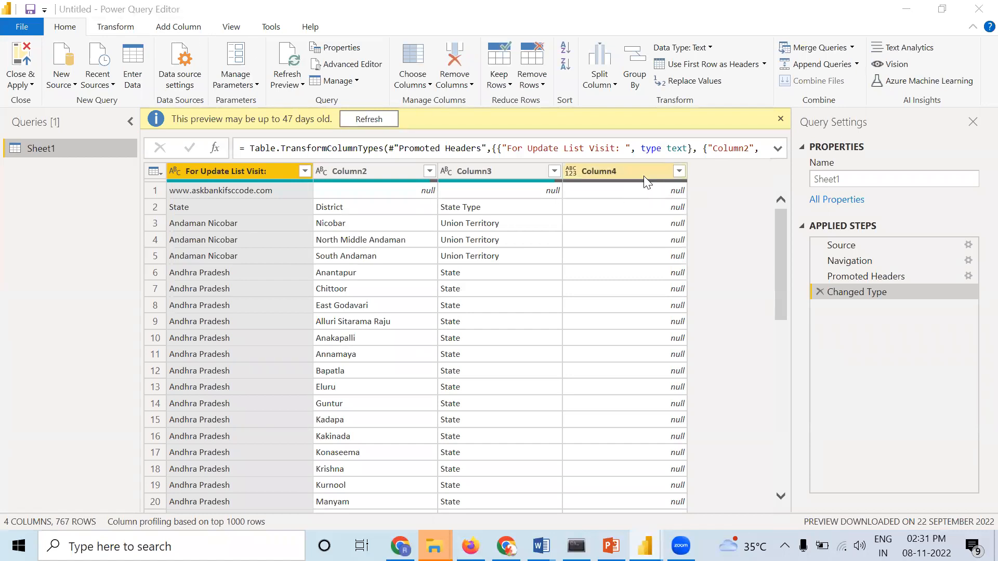
- Apply Column4's filter with all values kept, and remove Column4 from the Sheet1 query
{"action": "left_click", "coordinate": [678, 172]}
{"action": "left_click", "coordinate": [678, 172]}
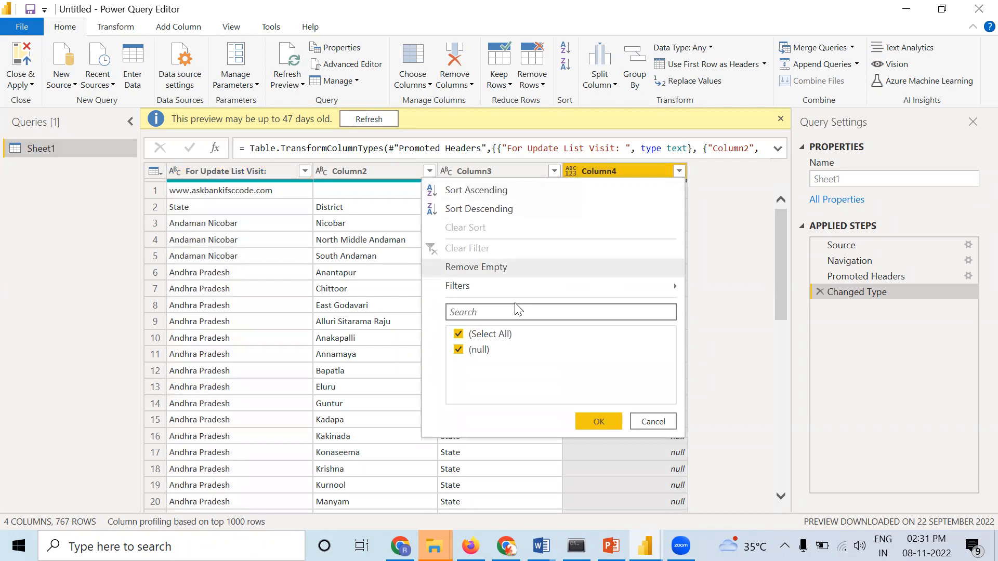
{"action": "left_click", "coordinate": [593, 421]}
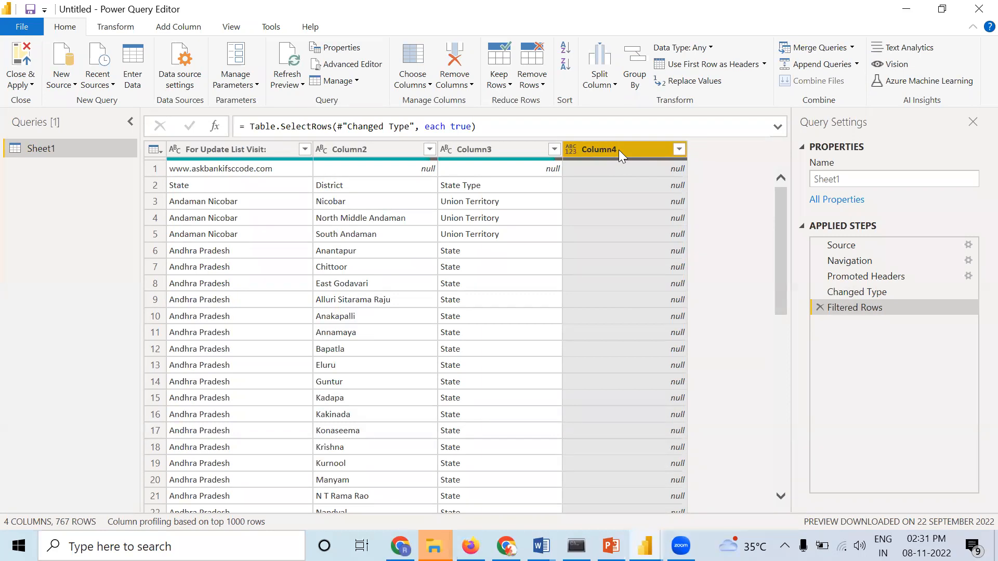
{"action": "right_click", "coordinate": [619, 150]}
{"action": "left_click", "coordinate": [633, 177]}
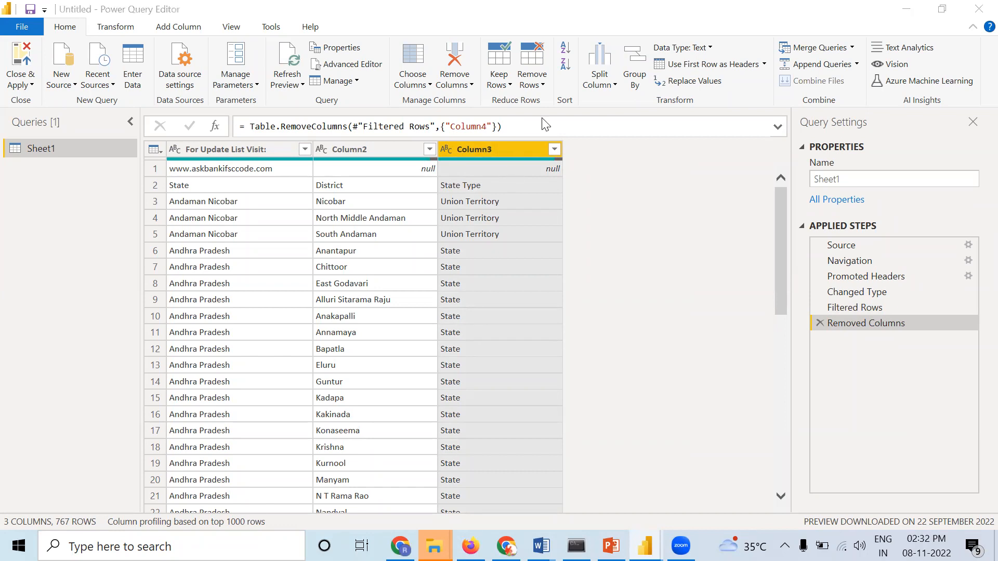
- Remove the top 1 row from the table and promote the first remaining row to column headers
{"action": "left_click", "coordinate": [543, 84]}
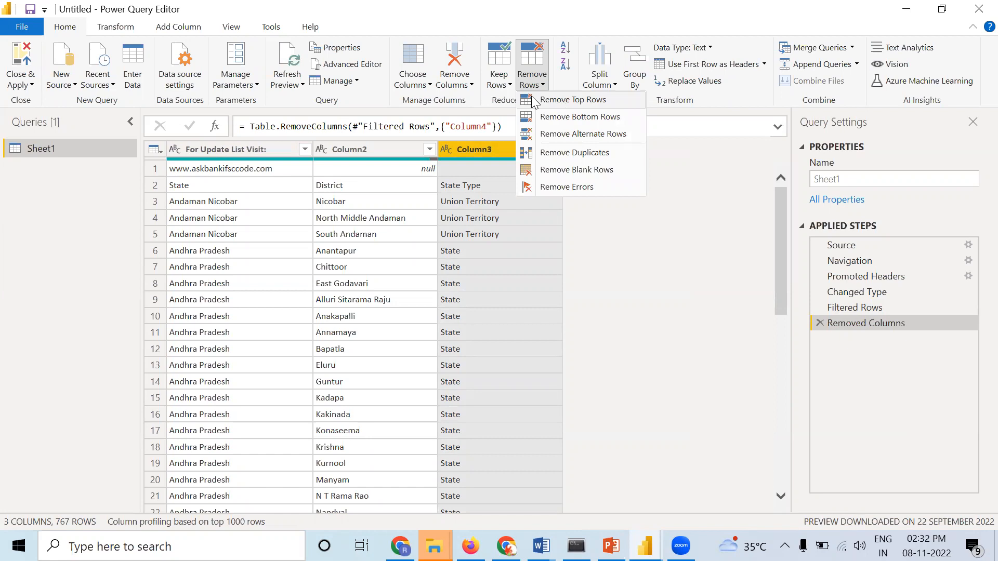
{"action": "left_click", "coordinate": [585, 103]}
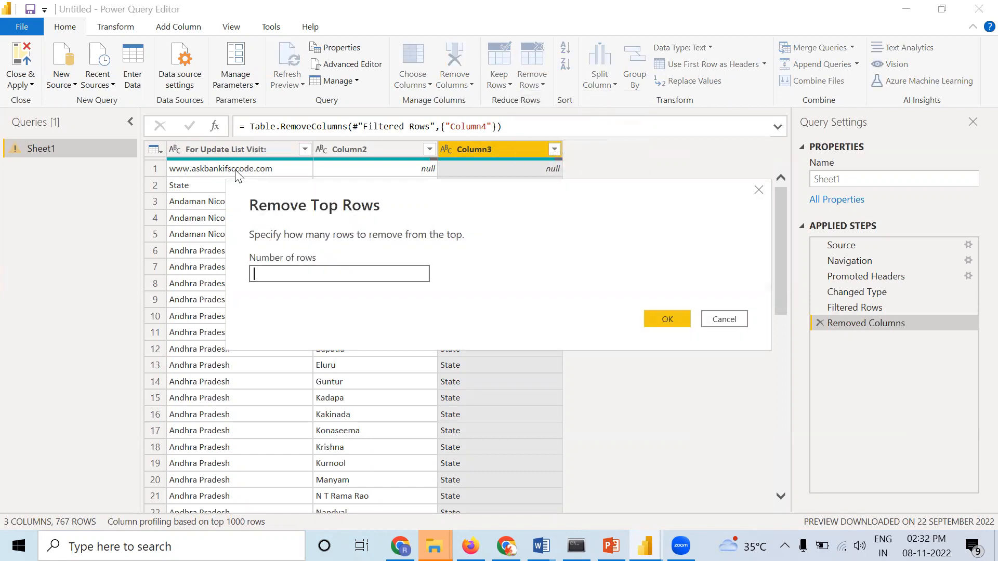
{"action": "type", "text": "1"}
{"action": "key", "text": "Return"}
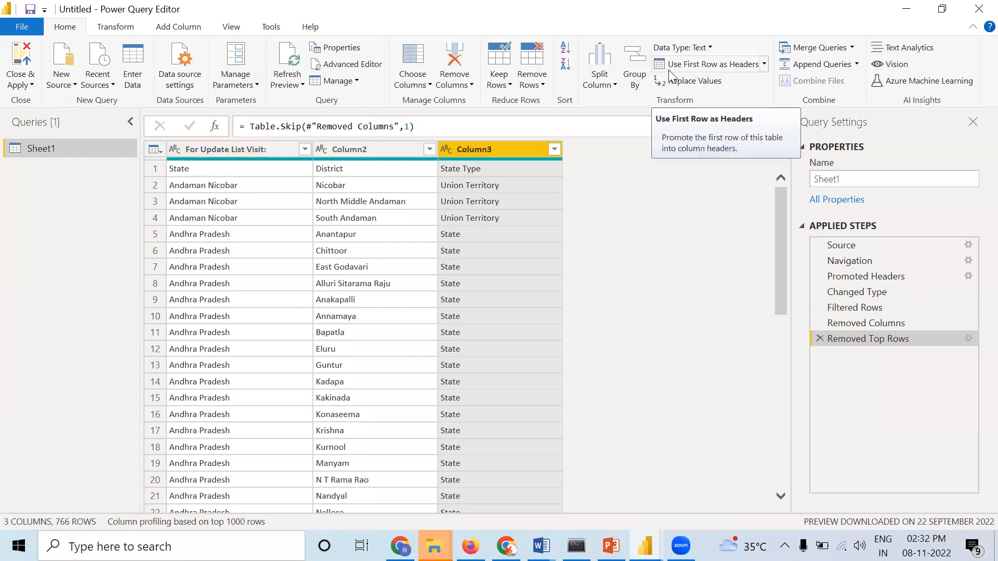
{"action": "left_click", "coordinate": [725, 71]}
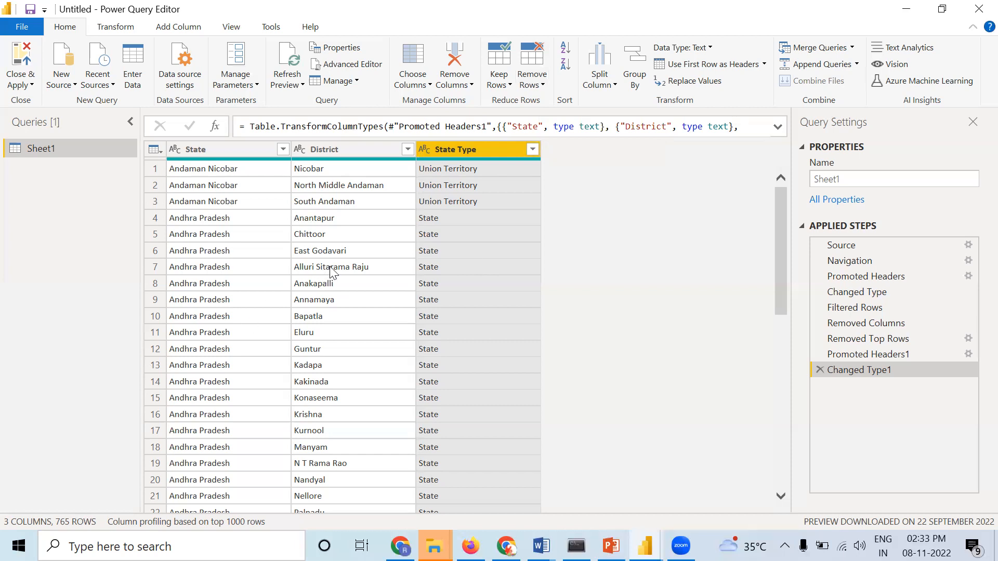
{"action": "left_click", "coordinate": [538, 87]}
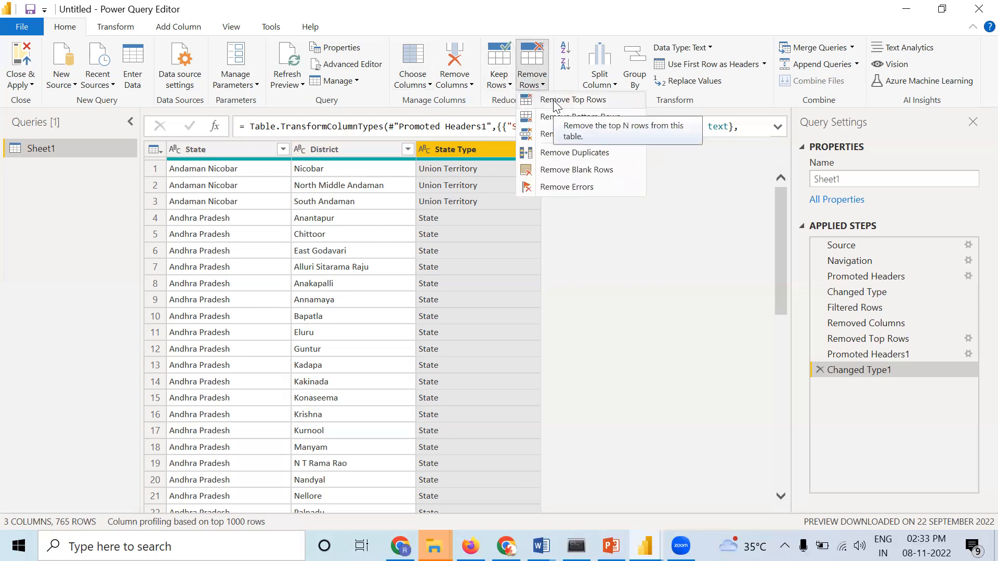
{"action": "left_click", "coordinate": [582, 261]}
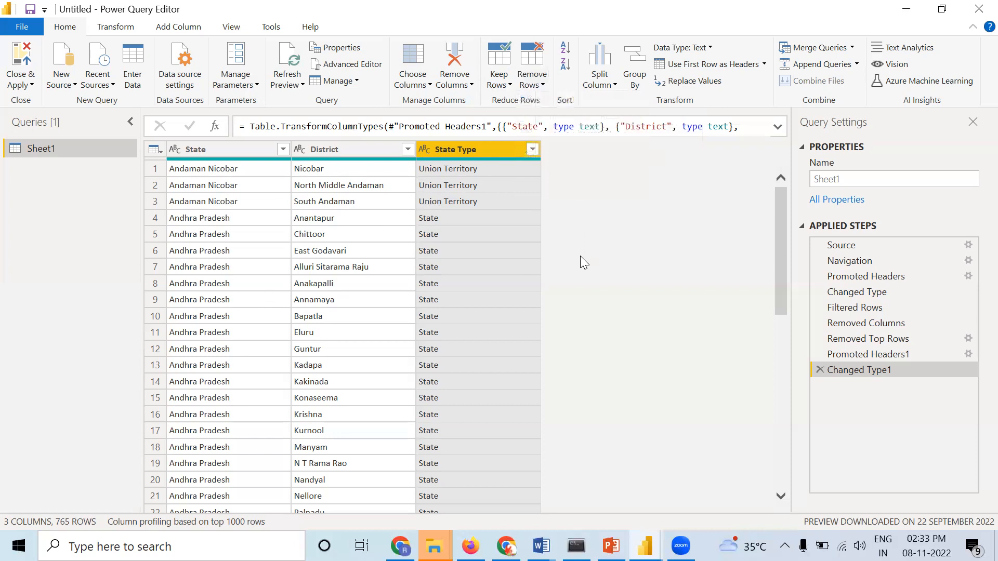
- Transpose the Sheet1 table and look at the column commands available for Column1 and Column3
{"action": "left_click", "coordinate": [116, 28]}
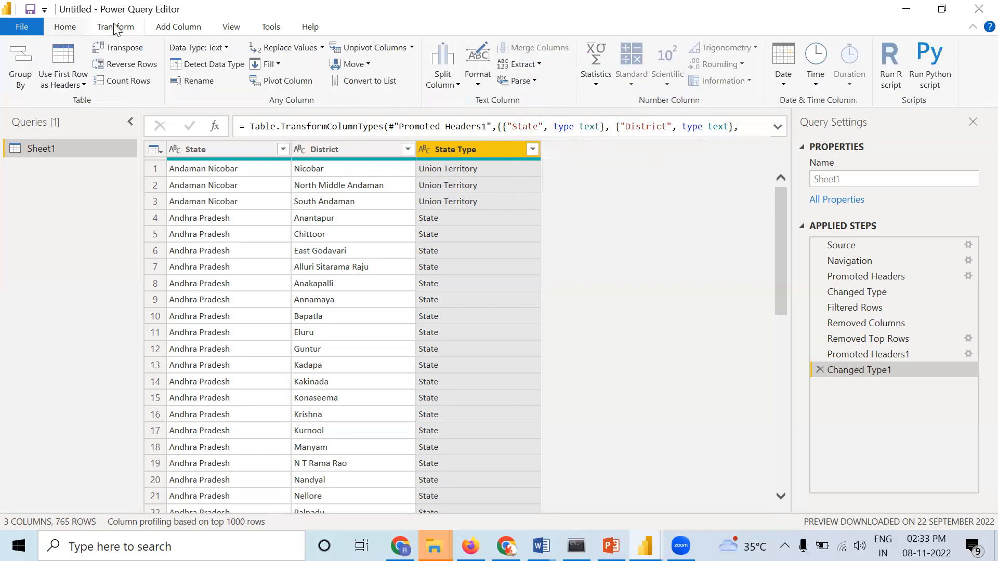
{"action": "left_click", "coordinate": [132, 50]}
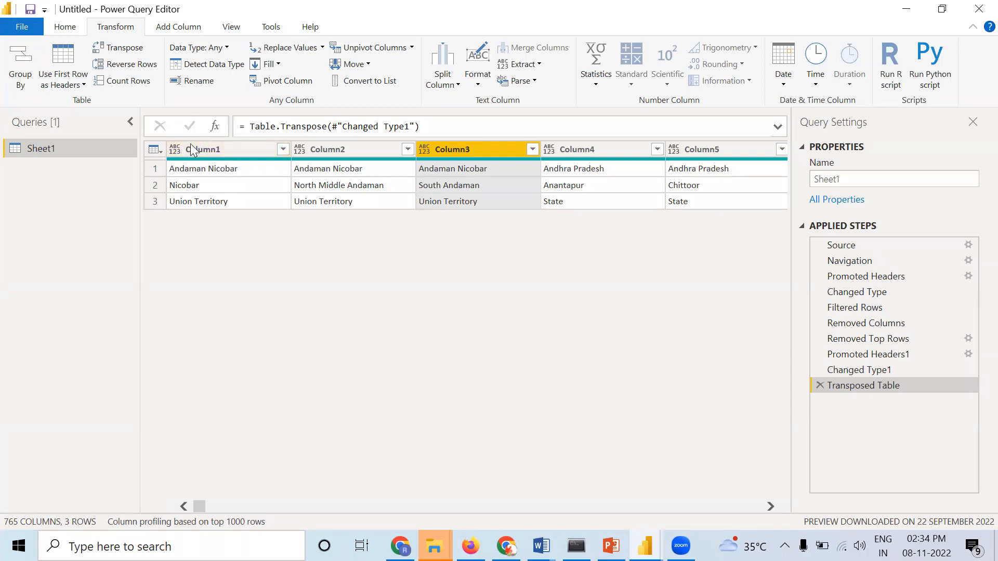
{"action": "right_click", "coordinate": [217, 153]}
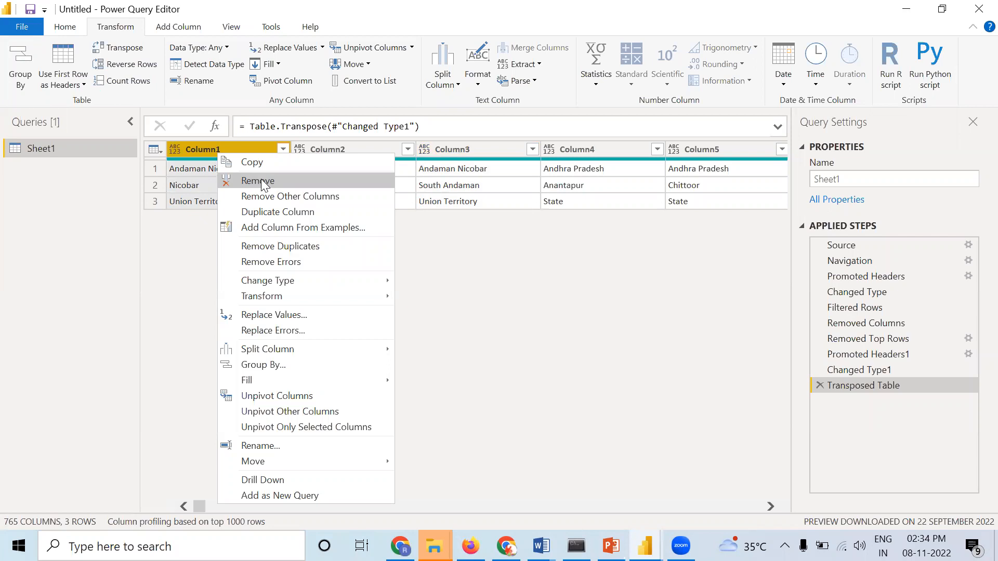
{"action": "left_click", "coordinate": [486, 154]}
{"action": "right_click", "coordinate": [486, 154]}
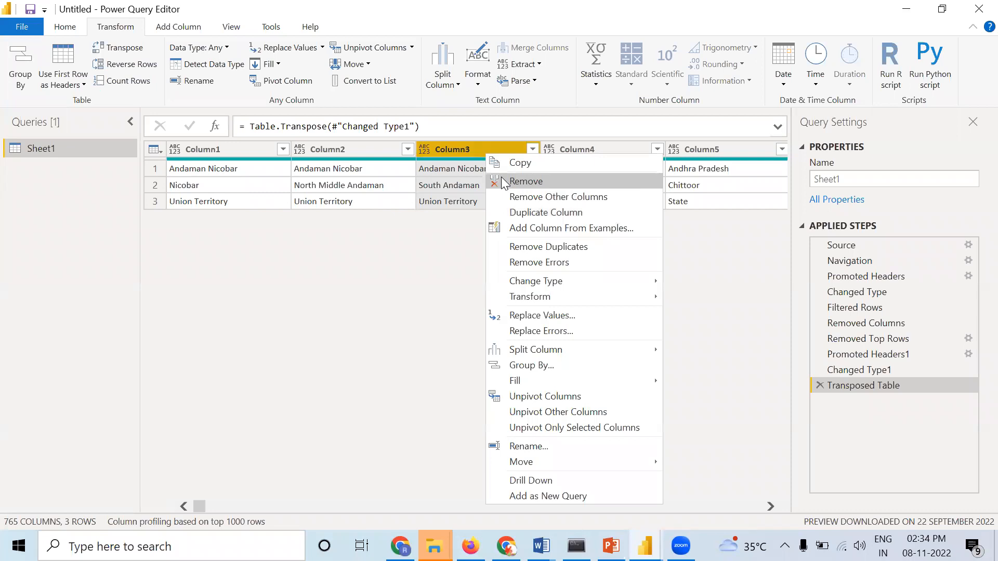
{"action": "left_click", "coordinate": [356, 263]}
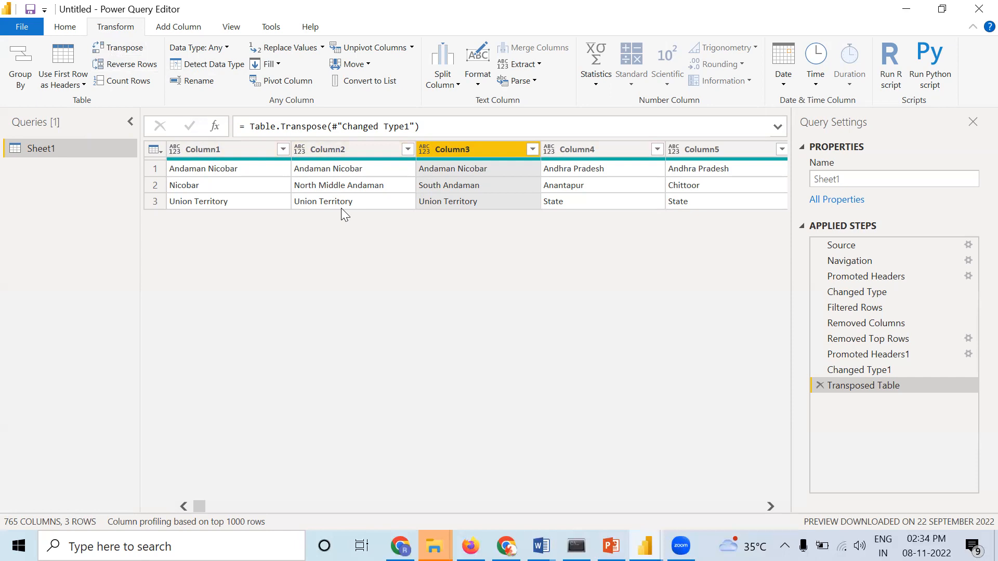
- Transpose the table back, and delete both transpose operations from the applied steps
{"action": "left_click", "coordinate": [105, 48]}
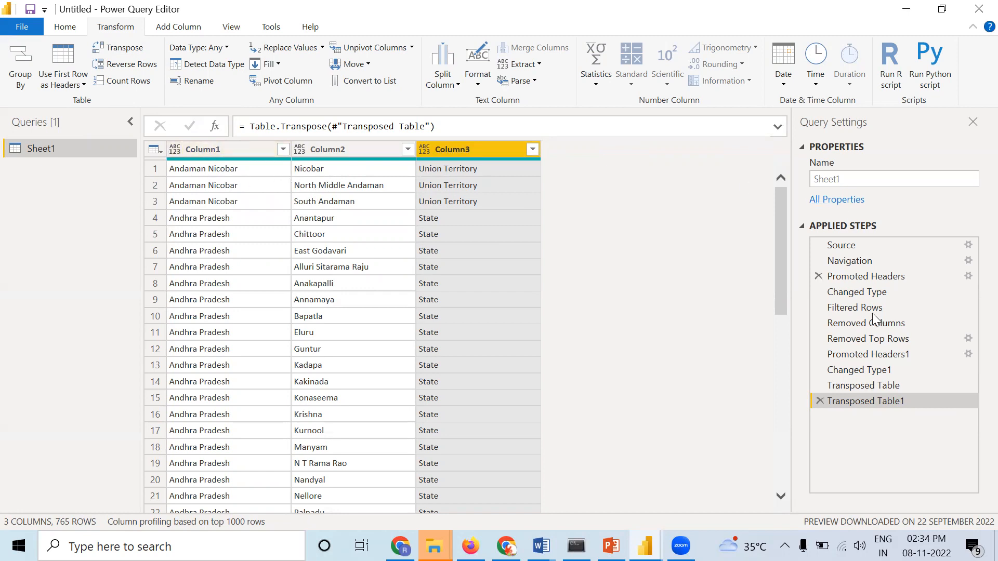
{"action": "left_click", "coordinate": [820, 401]}
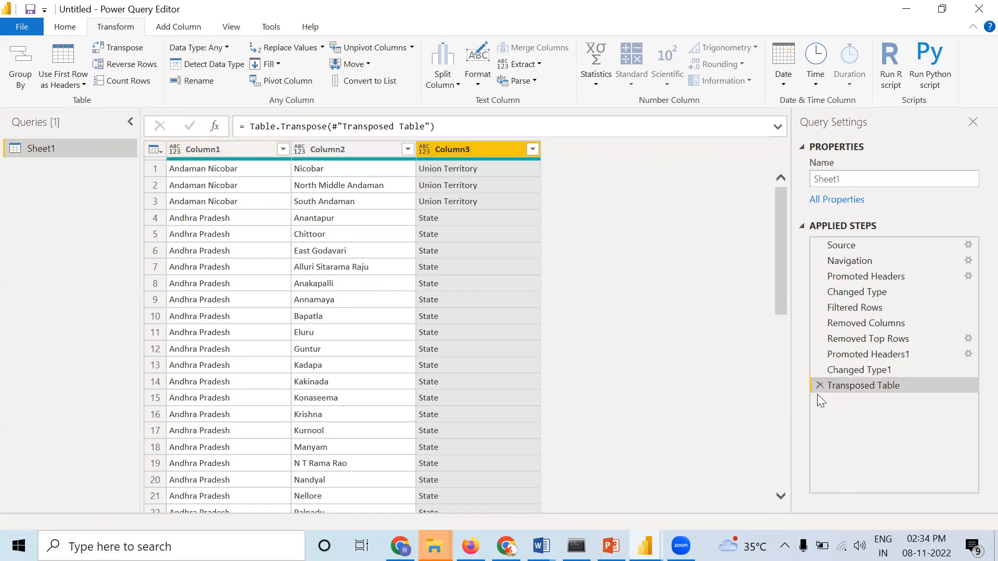
{"action": "left_click", "coordinate": [817, 386]}
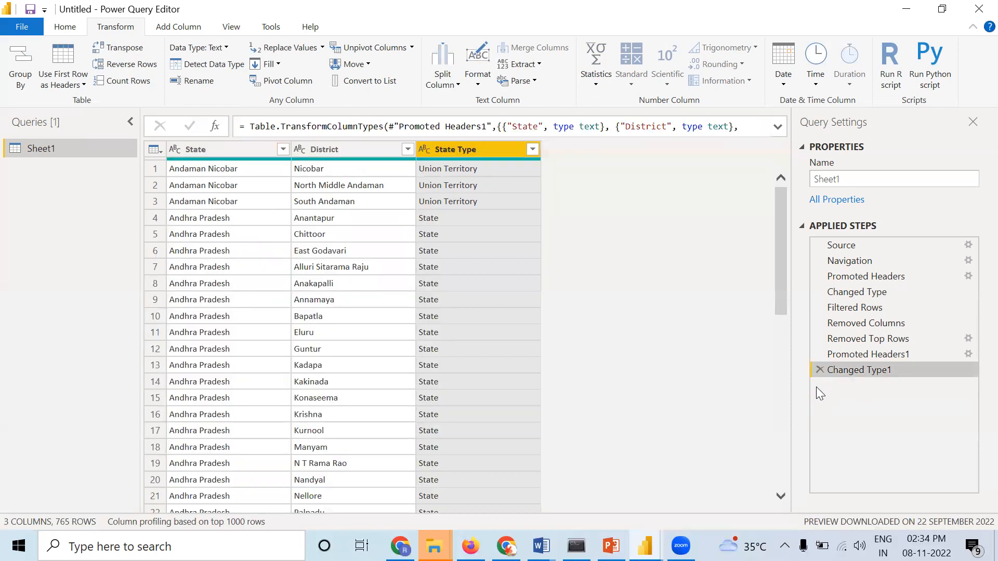
{"action": "left_click", "coordinate": [213, 149]}
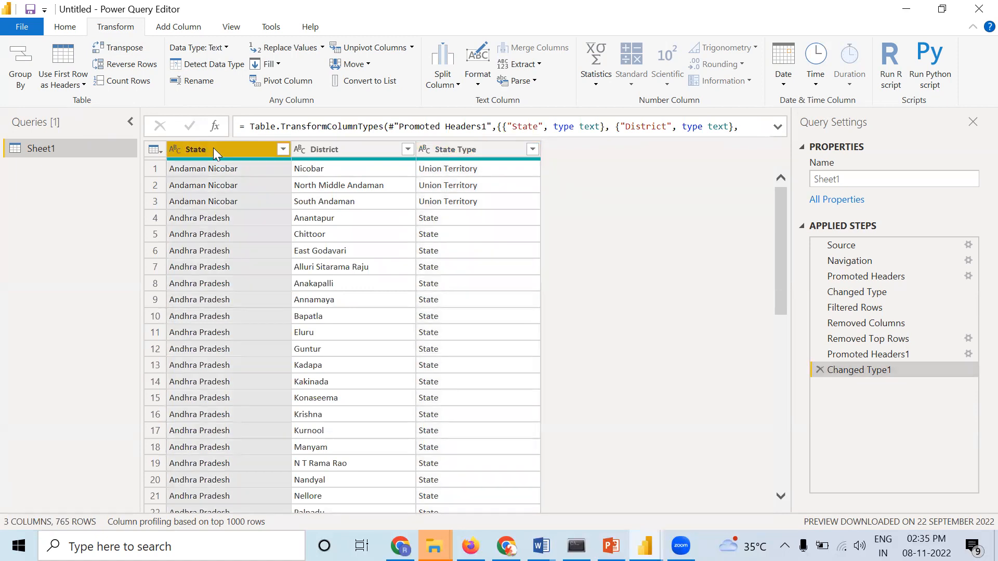
{"action": "right_click", "coordinate": [213, 150]}
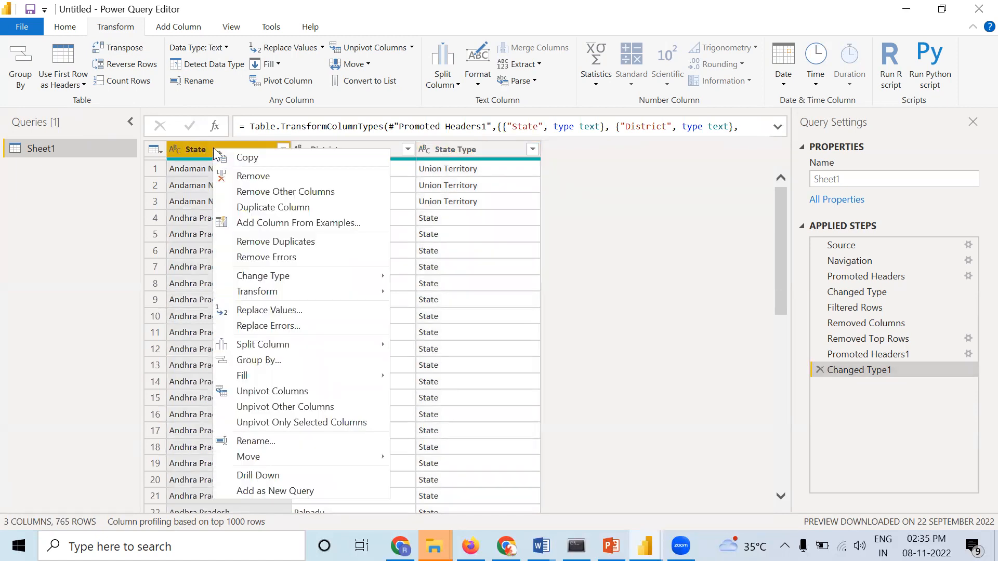
{"action": "left_click", "coordinate": [257, 446]}
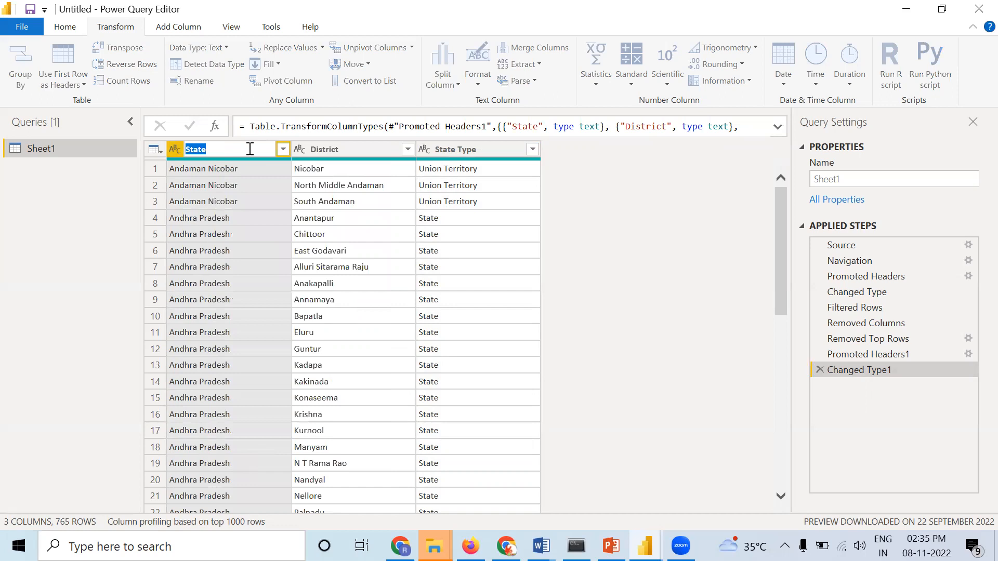
{"action": "left_click", "coordinate": [682, 264]}
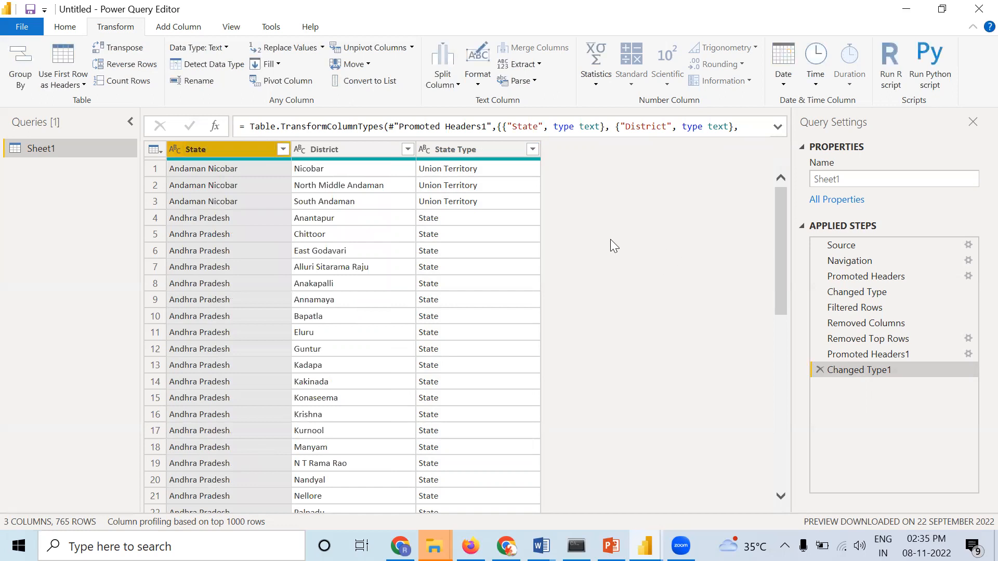
- Transpose the table twice, and open the Column1 and Column2 headers for renaming without changing them
{"action": "left_click", "coordinate": [113, 50]}
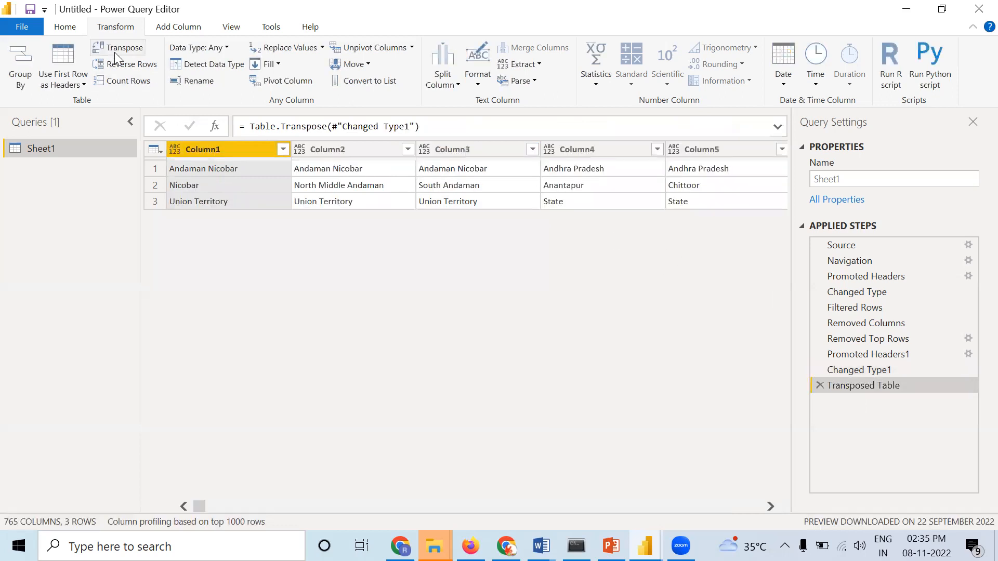
{"action": "left_click", "coordinate": [130, 54]}
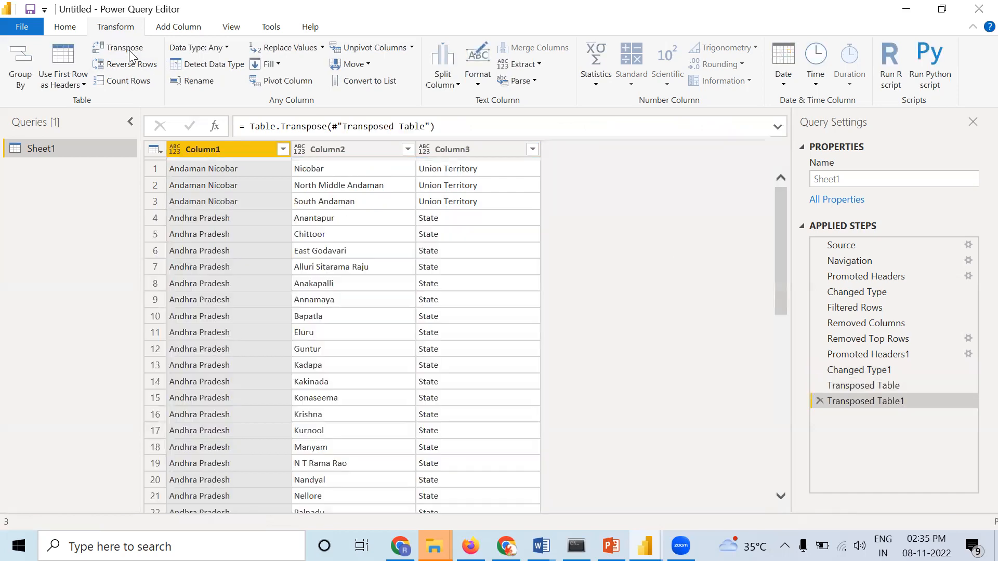
{"action": "right_click", "coordinate": [246, 148]}
{"action": "left_click", "coordinate": [283, 444]}
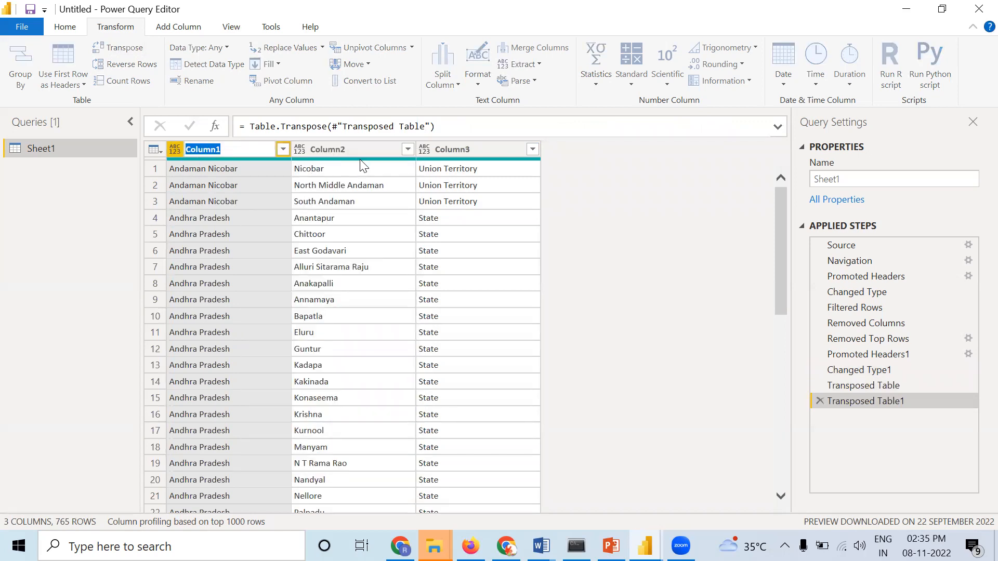
{"action": "right_click", "coordinate": [349, 148]}
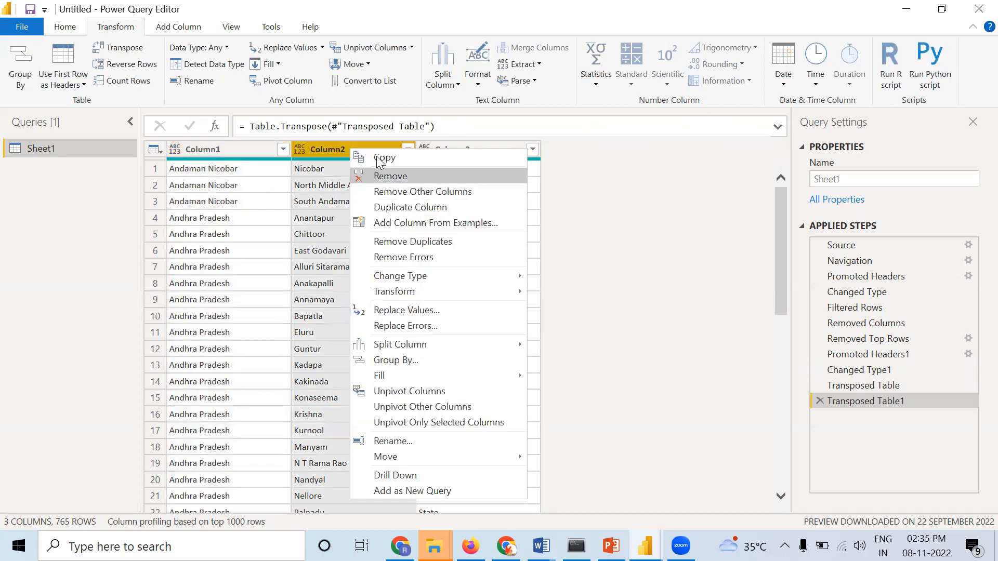
{"action": "left_click", "coordinate": [394, 442]}
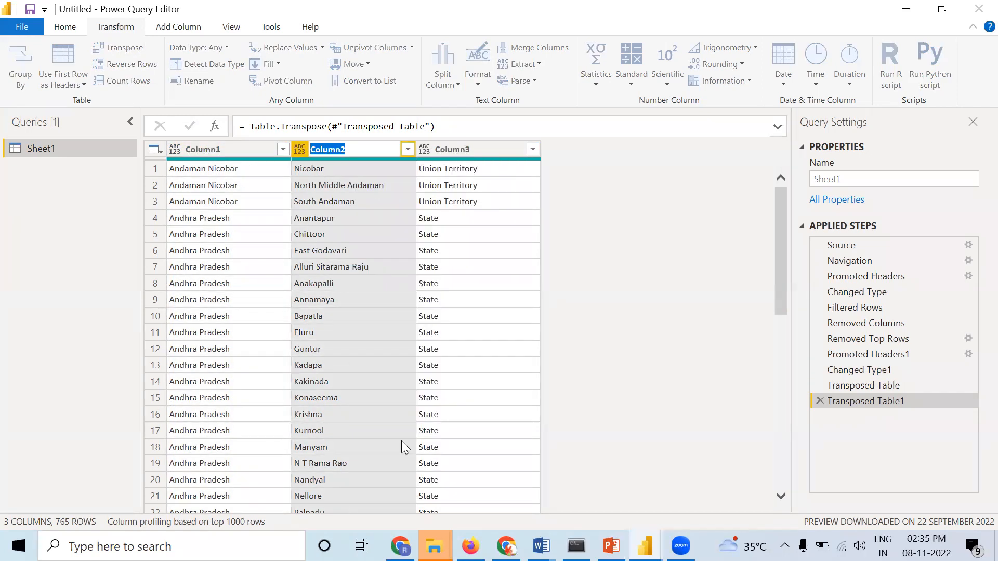
{"action": "left_click", "coordinate": [599, 226]}
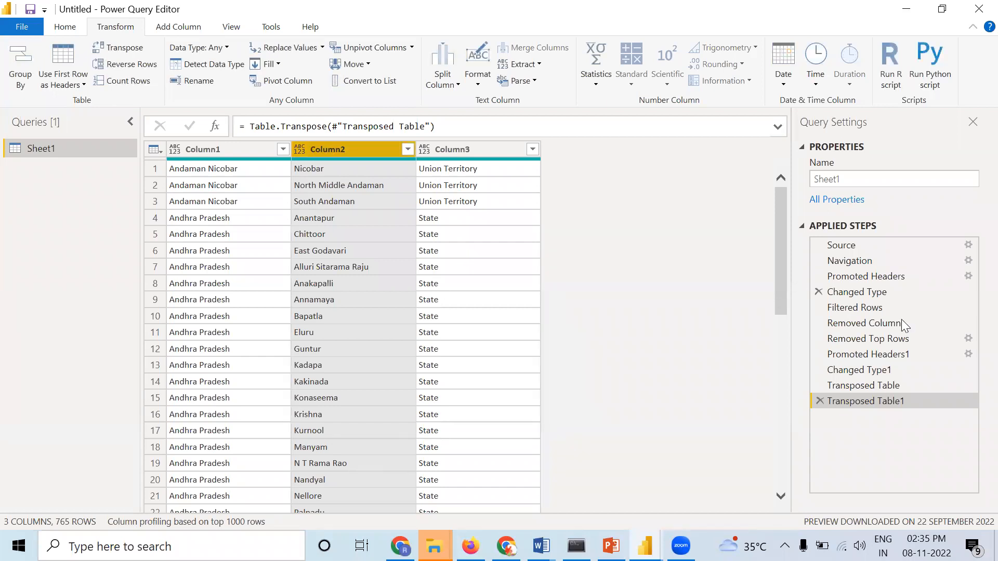
- Delete Transposed Table1 and Transposed Table from the applied steps
{"action": "left_click", "coordinate": [820, 400]}
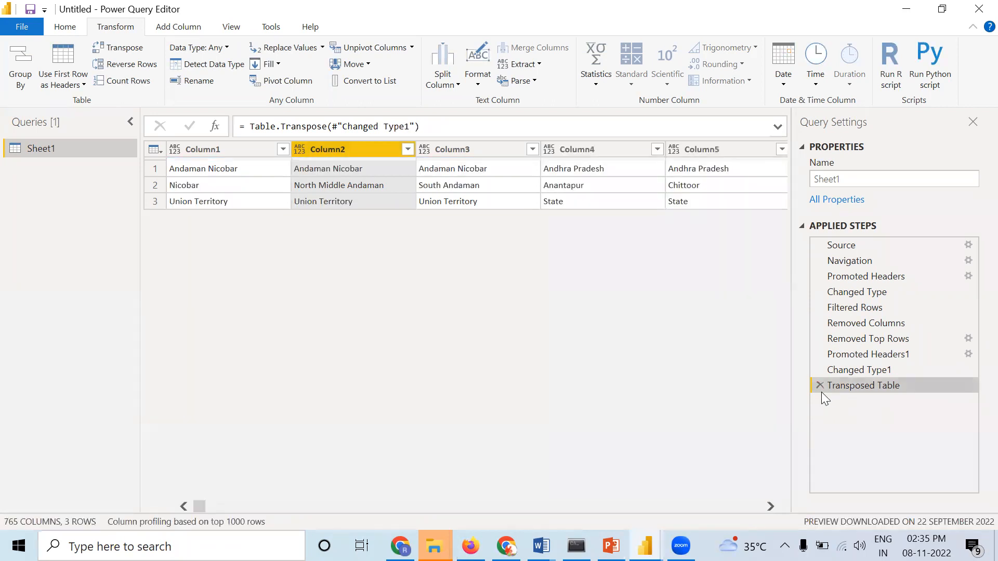
{"action": "left_click", "coordinate": [821, 386]}
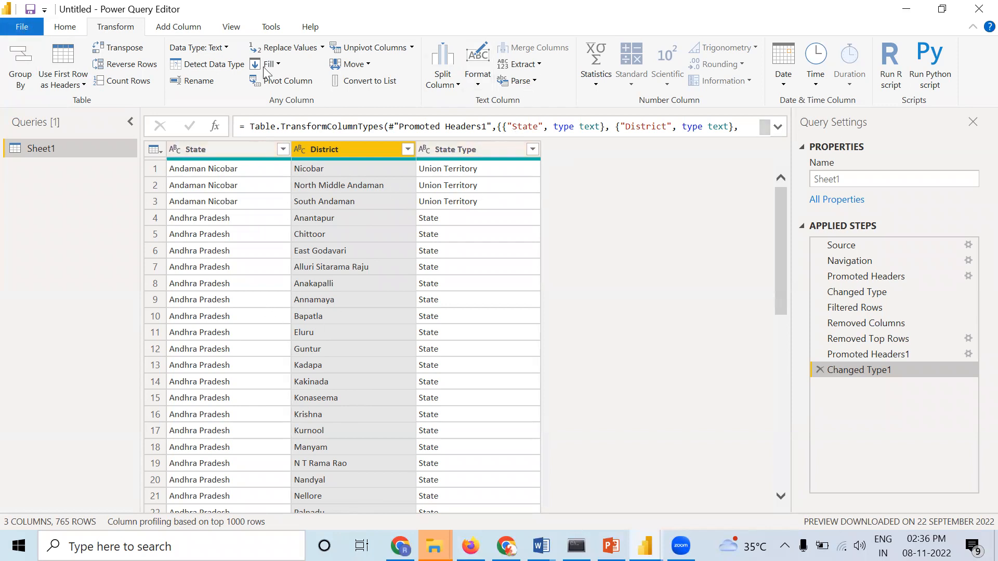
- Remove the blank rows from the table and the rows with errors in the District column
{"action": "left_click", "coordinate": [65, 26]}
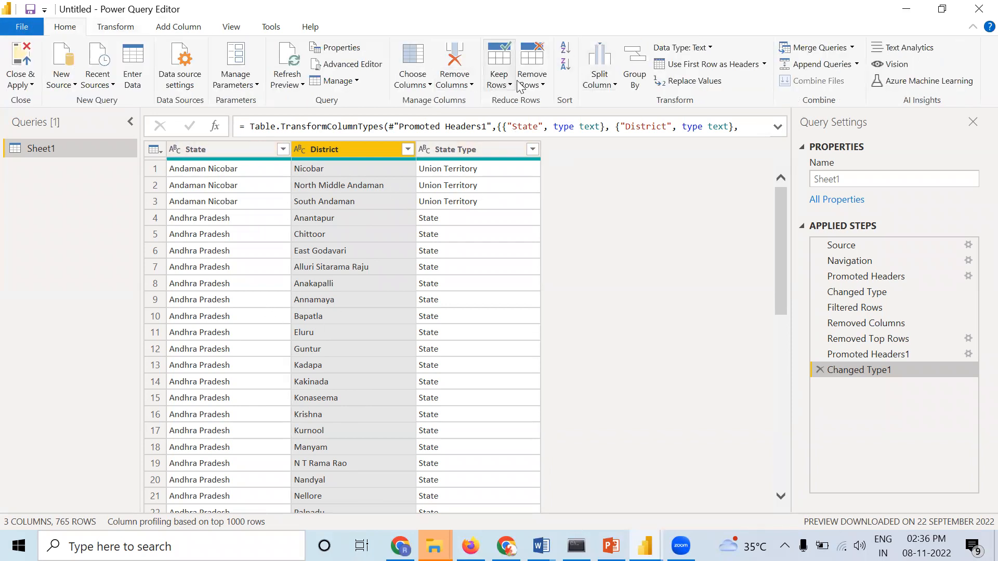
{"action": "left_click", "coordinate": [541, 85]}
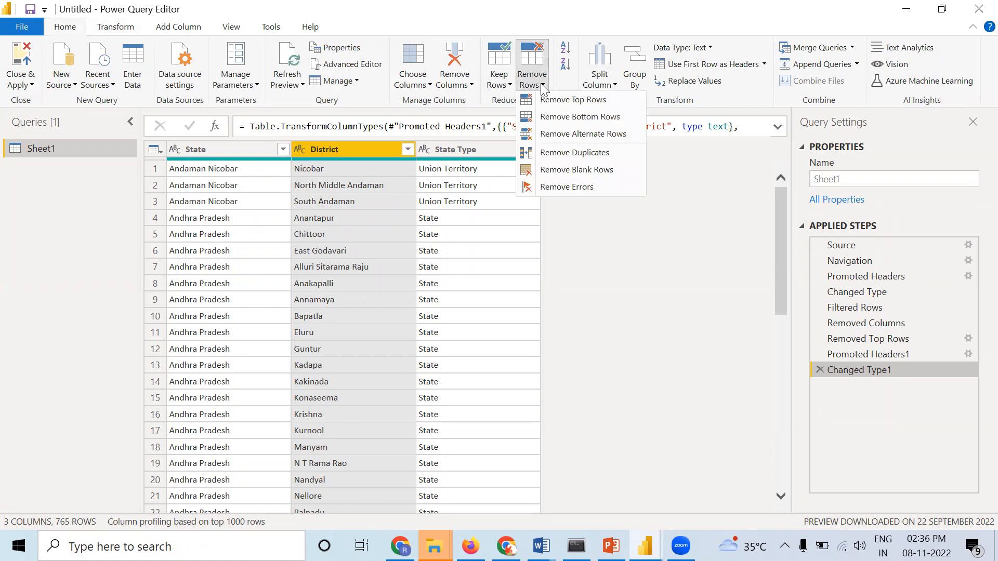
{"action": "left_click", "coordinate": [572, 170]}
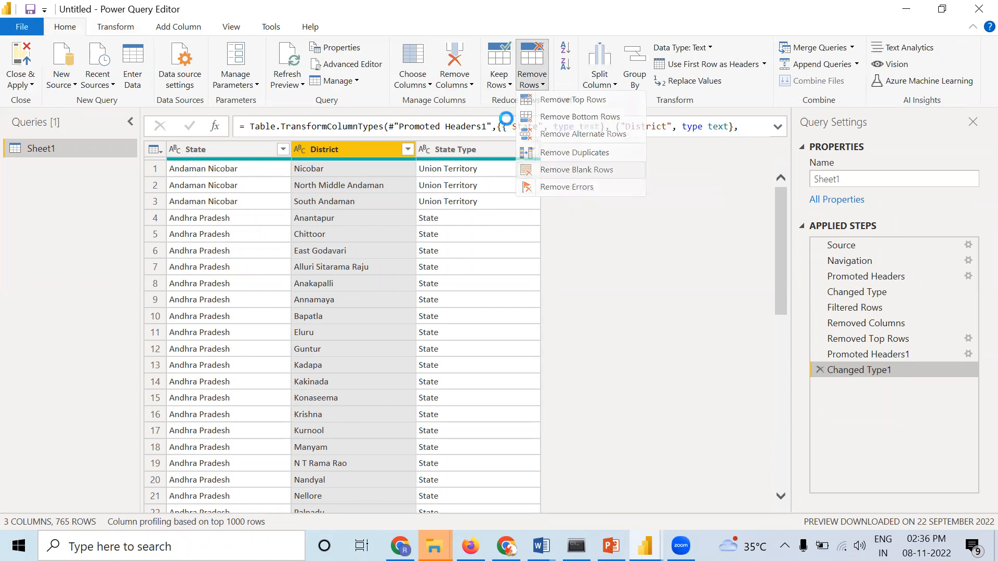
{"action": "left_click", "coordinate": [530, 87]}
{"action": "left_click", "coordinate": [571, 190]}
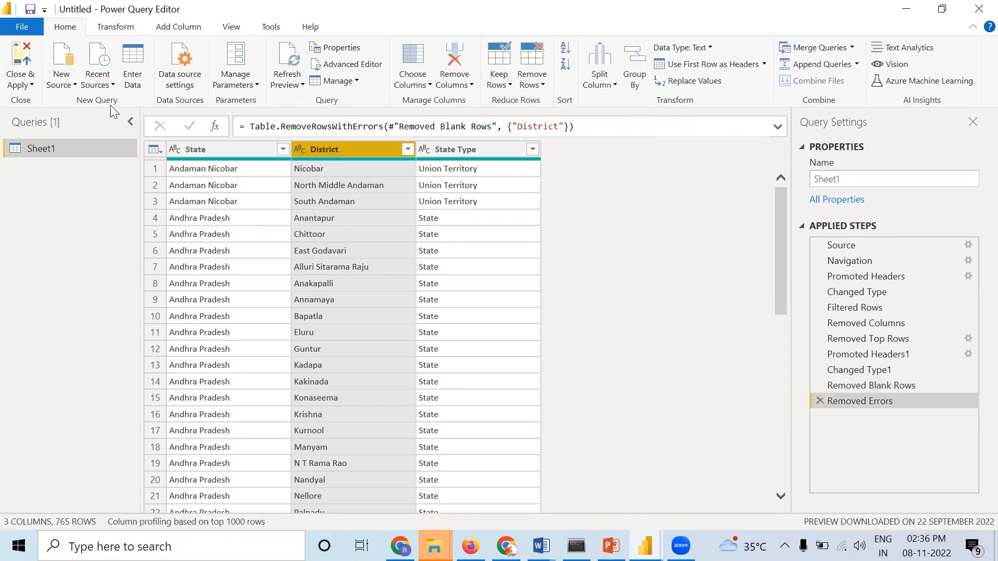
- Close Power Query, apply the changes to the Power BI Desktop report, and open the options for the Sheet1 table
{"action": "left_click", "coordinate": [19, 56]}
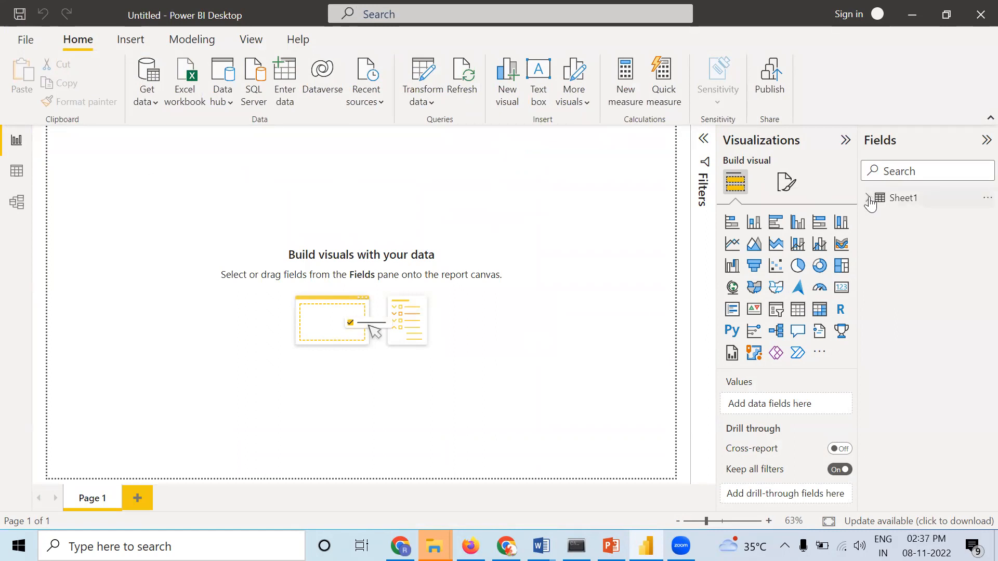
{"action": "left_click", "coordinate": [980, 199]}
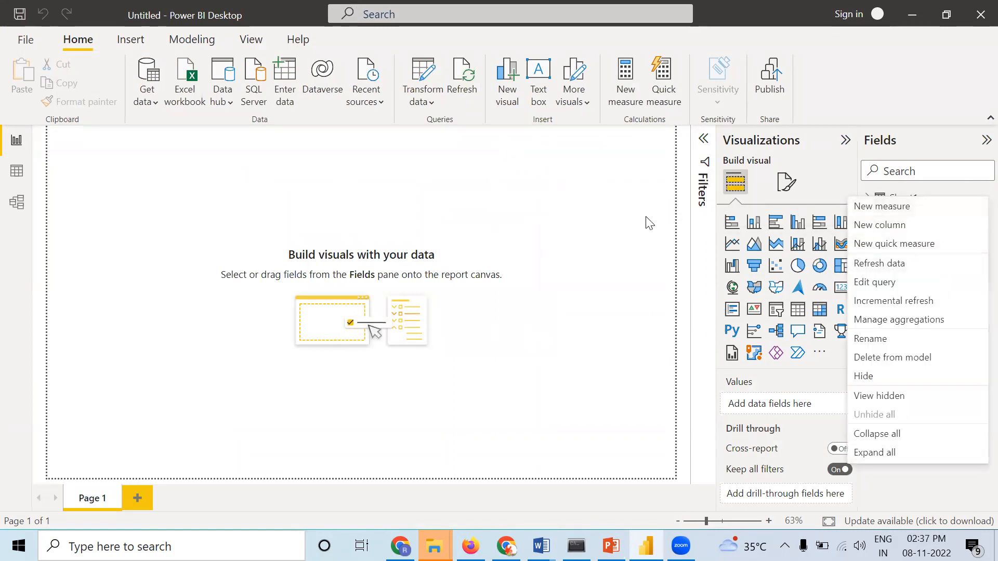
- Rename the Sheet1 table as indian_state_ut_districts
{"action": "left_click", "coordinate": [669, 216]}
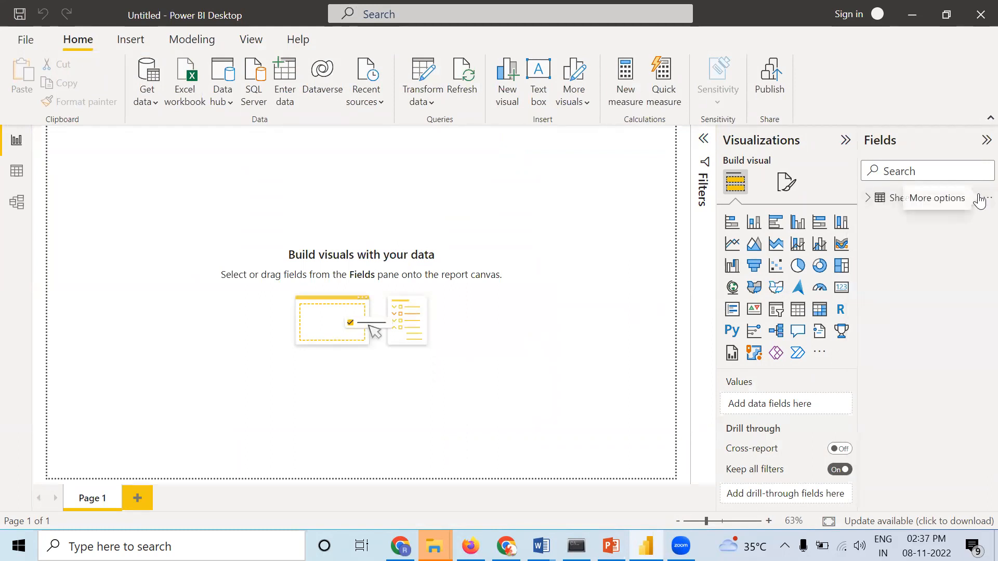
{"action": "left_click", "coordinate": [980, 201]}
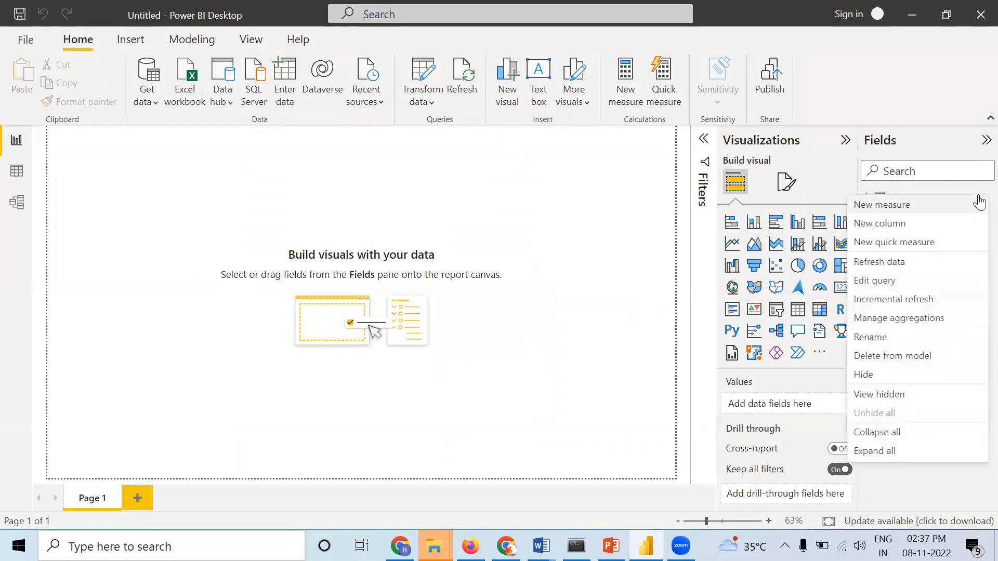
{"action": "left_click", "coordinate": [874, 399]}
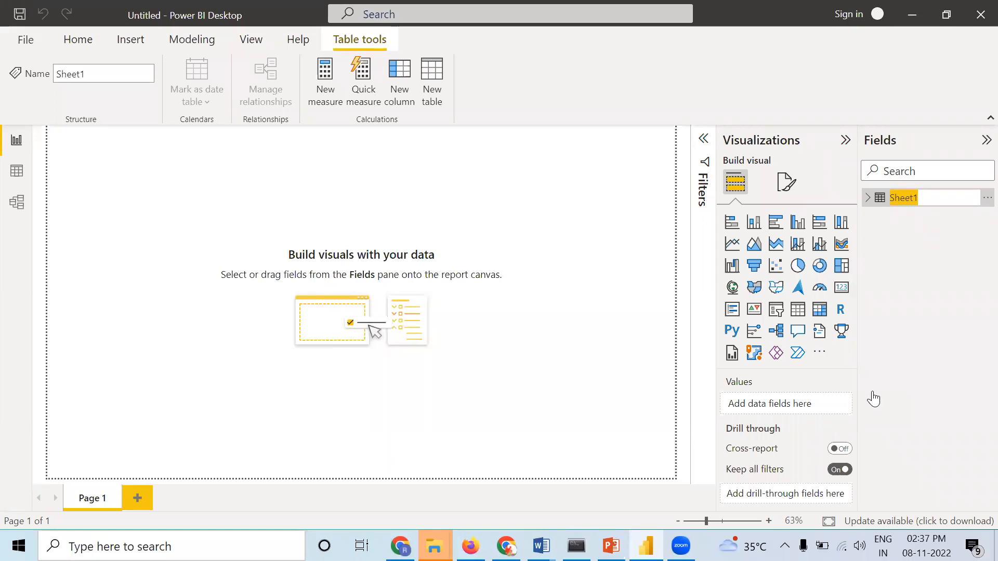
{"action": "key", "text": "BackSpace"}
{"action": "type", "text": "indian_state_ut"}
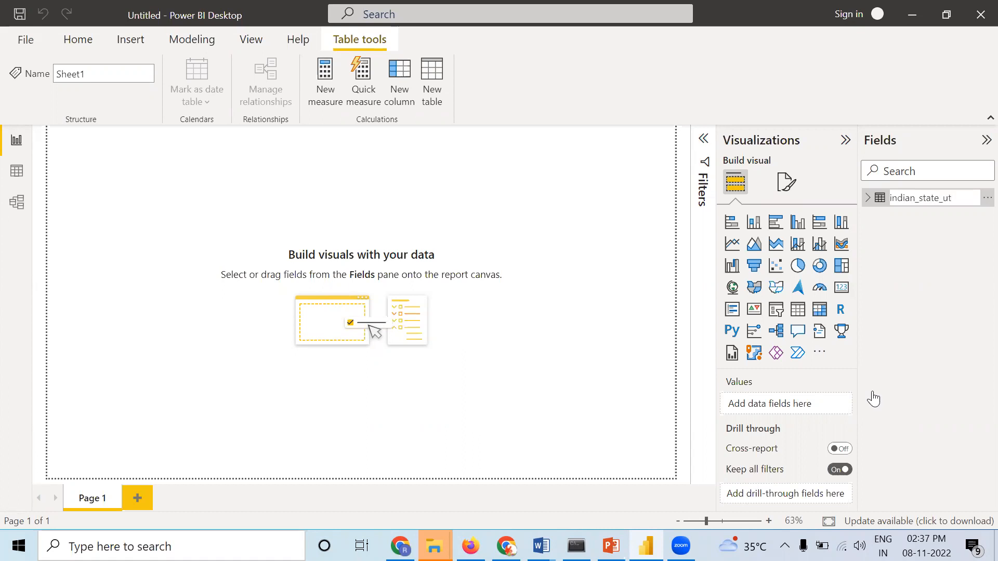
{"action": "type", "text": "_districts"}
{"action": "key", "text": "Return"}
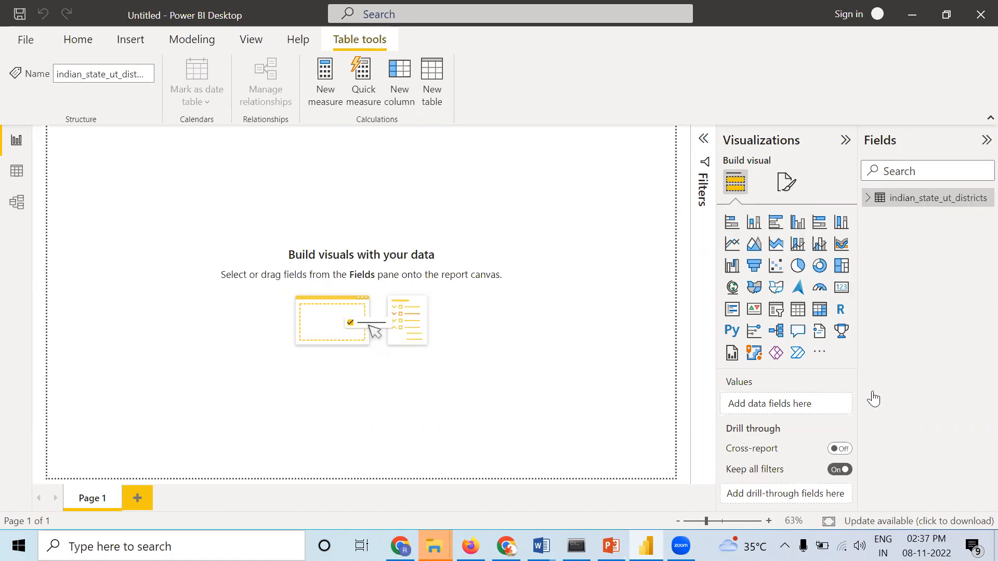
- Expand the renamed table's fields and examine the table in the data view and the model view
{"action": "left_click", "coordinate": [868, 199]}
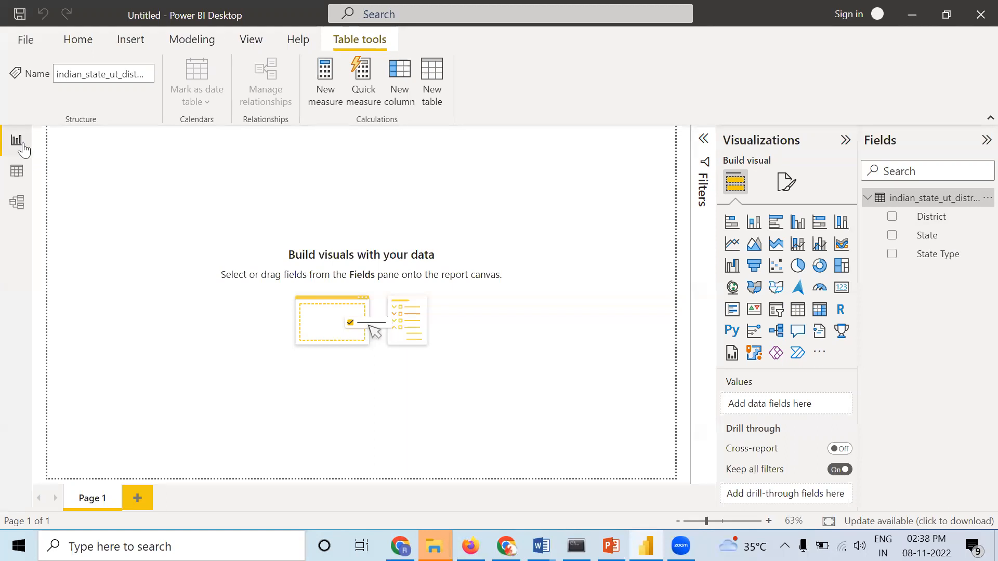
{"action": "left_click", "coordinate": [19, 174]}
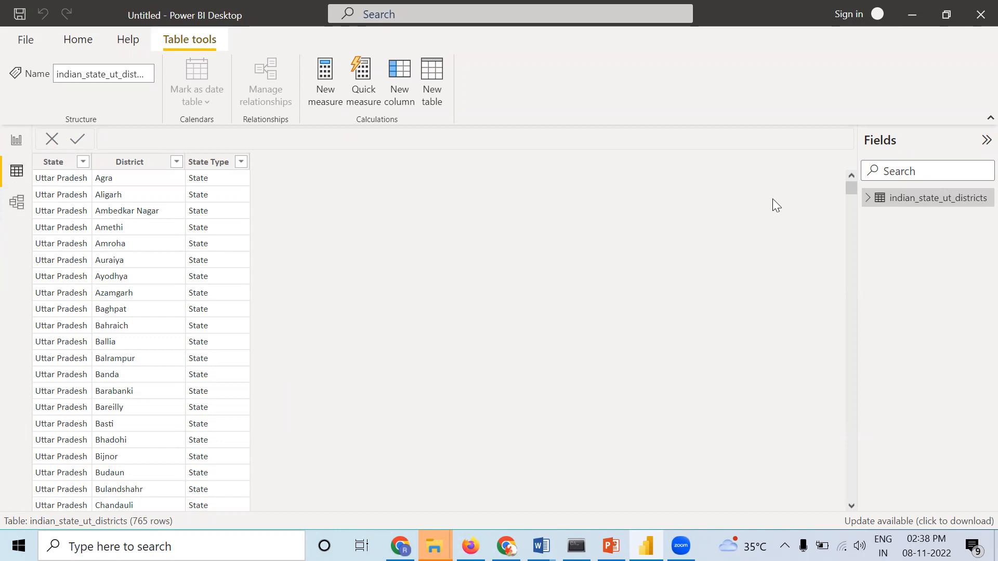
{"action": "left_click", "coordinate": [879, 205]}
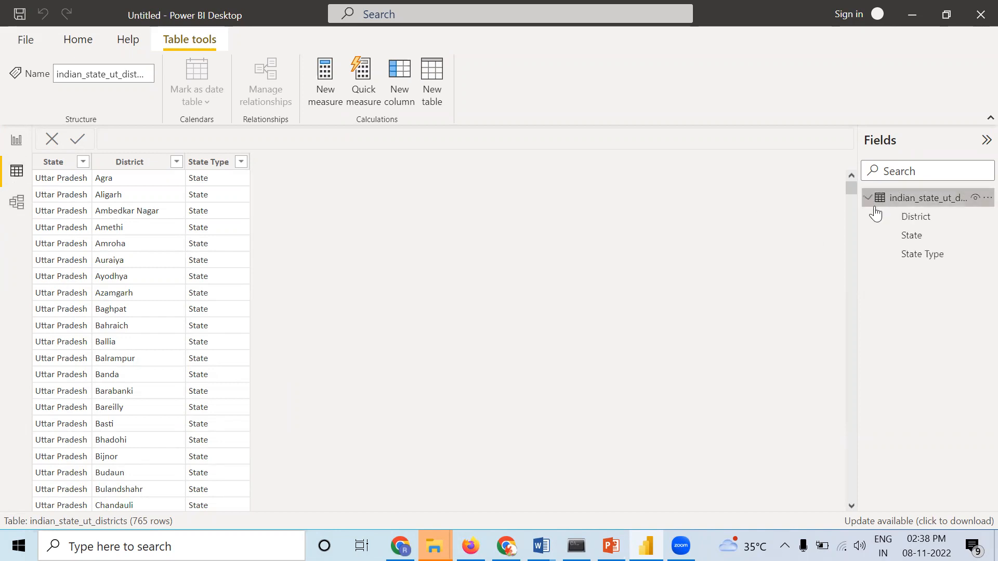
{"action": "left_click", "coordinate": [15, 201]}
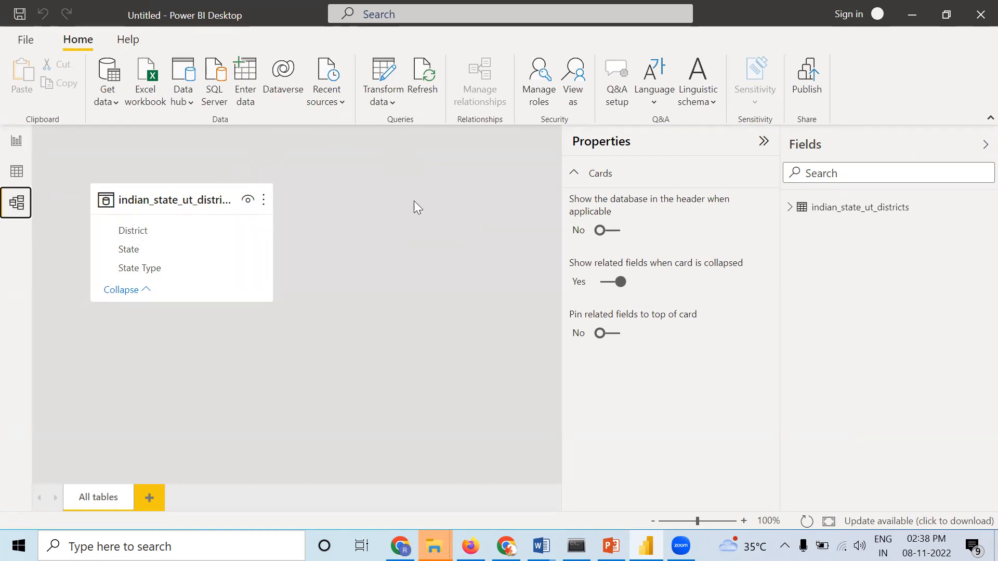
{"action": "mouse_move", "coordinate": [166, 203]}
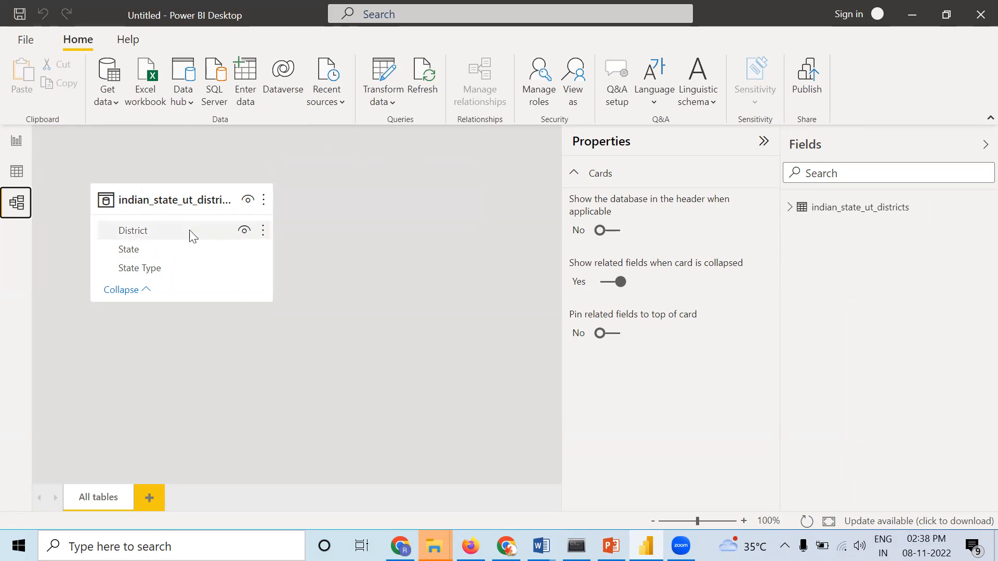
- Add an empty stacked column chart to Page 1 of the report and enlarge it
{"action": "left_click", "coordinate": [14, 146]}
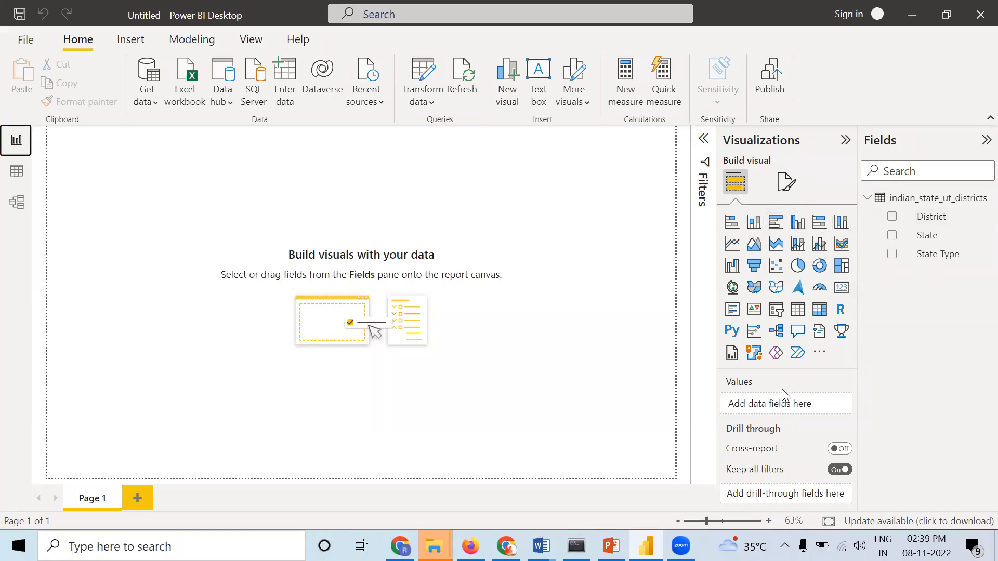
{"action": "left_click", "coordinate": [755, 224]}
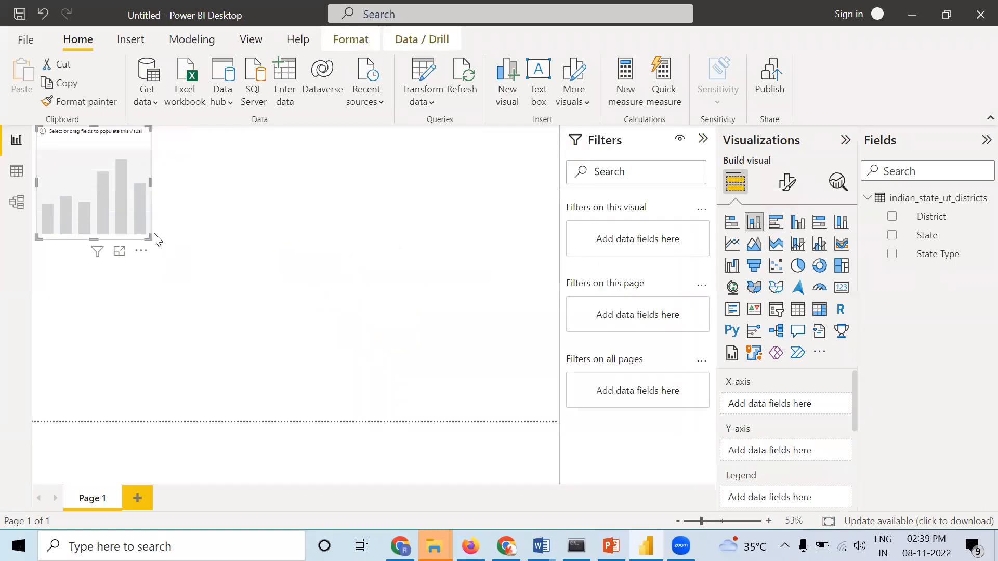
{"action": "left_click_drag", "start_coordinate": [149, 238], "coordinate": [316, 327]}
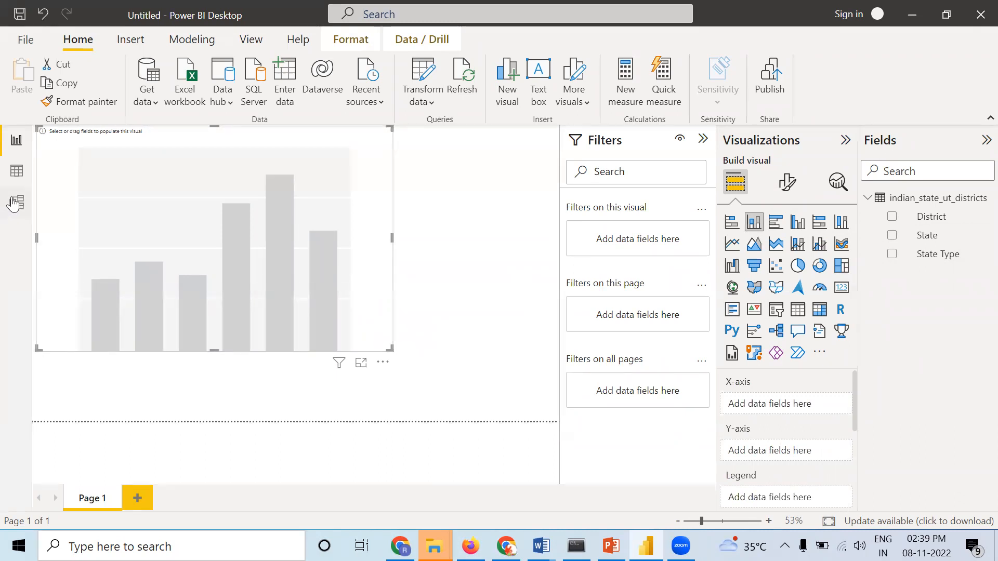
- Examine the State, District and State Type rows in the data view, from the first states down to the union territories
{"action": "left_click", "coordinate": [14, 172]}
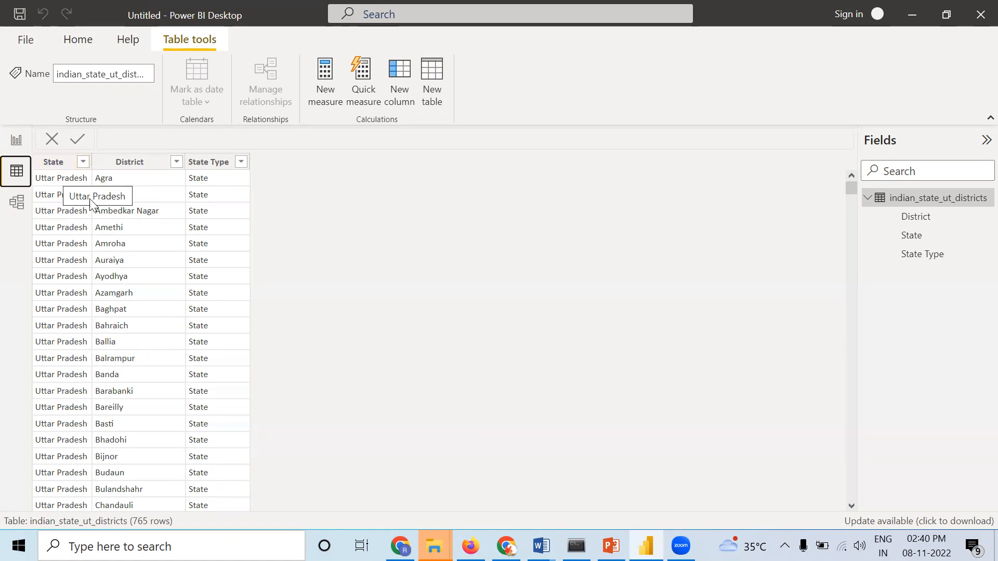
{"action": "scroll", "coordinate": [59, 306], "scroll_direction": "down", "scroll_amount": 6}
{"action": "scroll", "coordinate": [58, 302], "scroll_direction": "down", "scroll_amount": 20}
{"action": "scroll", "coordinate": [109, 450], "scroll_direction": "down", "scroll_amount": 10}
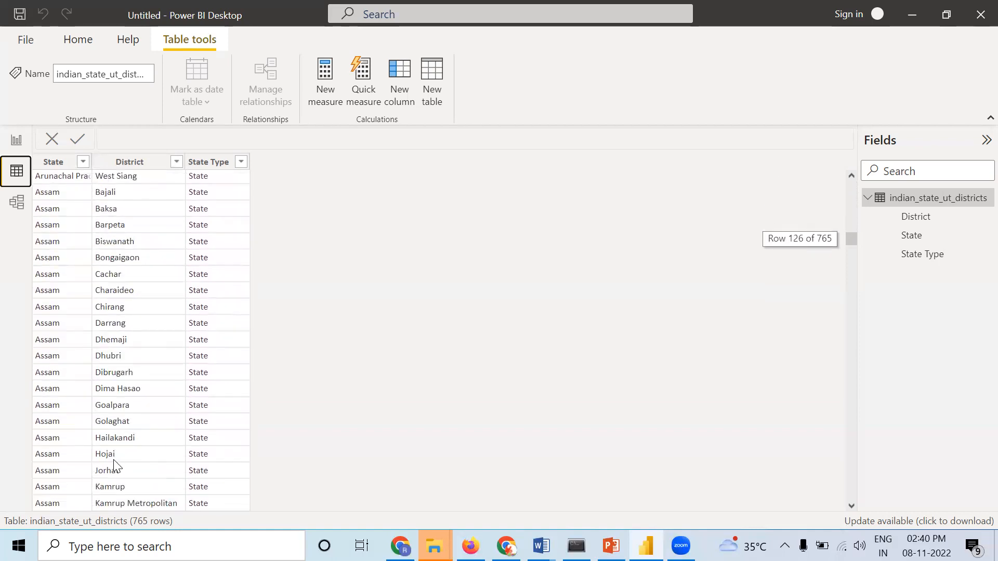
{"action": "scroll", "coordinate": [114, 465], "scroll_direction": "down", "scroll_amount": 10}
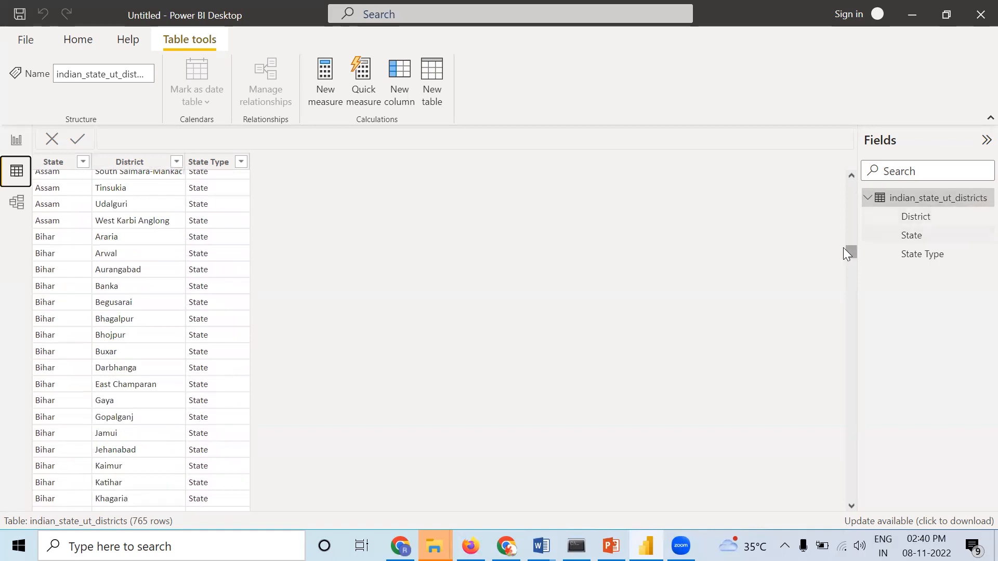
{"action": "left_click_drag", "start_coordinate": [852, 251], "coordinate": [840, 507]}
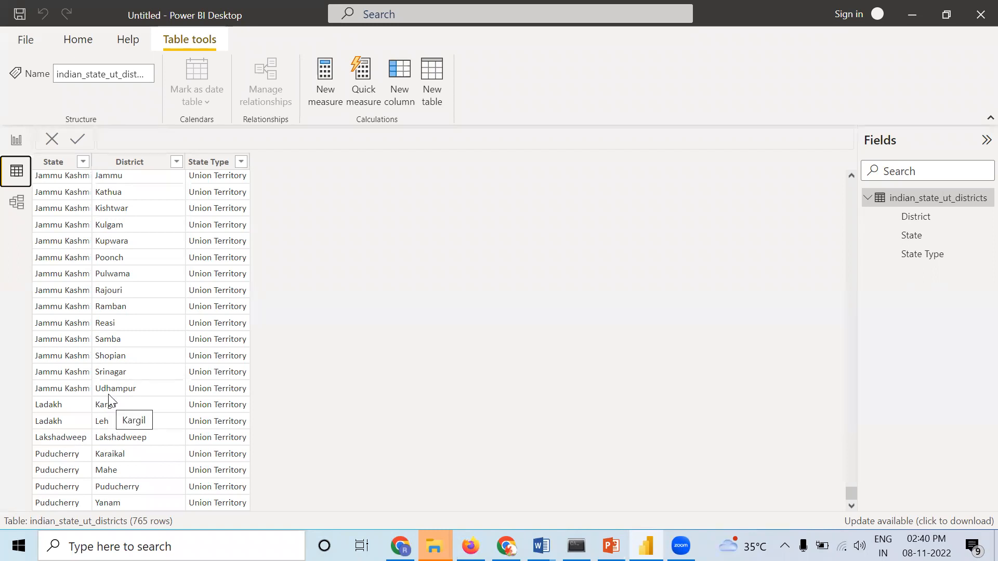
{"action": "scroll", "coordinate": [56, 348], "scroll_direction": "up", "scroll_amount": 6}
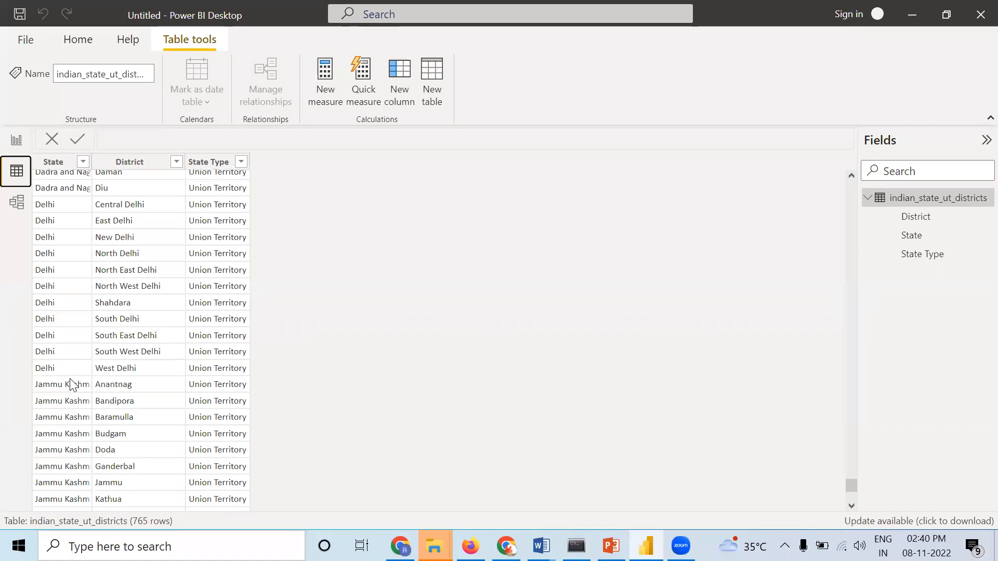
{"action": "scroll", "coordinate": [97, 411], "scroll_direction": "up", "scroll_amount": 3}
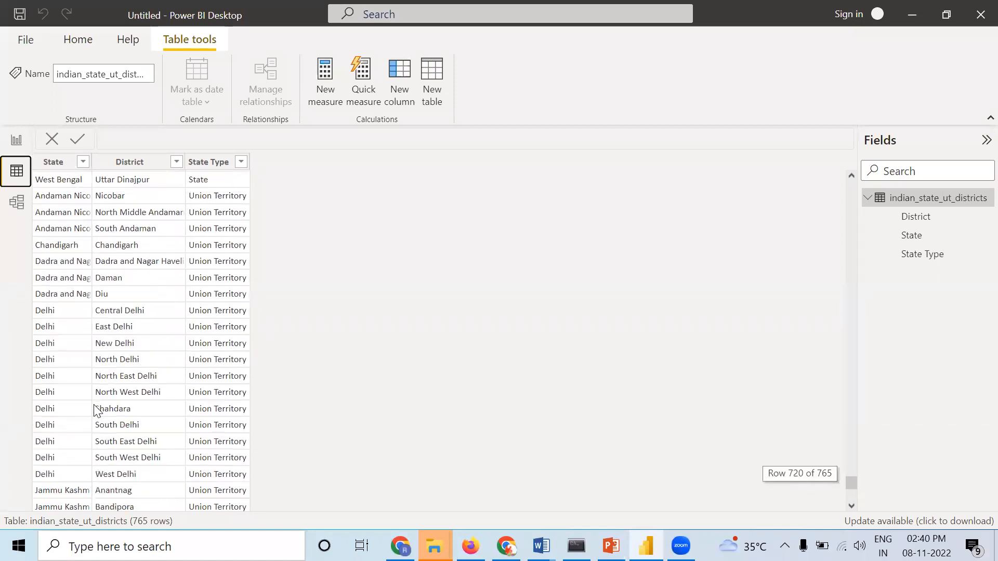
{"action": "scroll", "coordinate": [96, 408], "scroll_direction": "down", "scroll_amount": 1}
{"action": "scroll", "coordinate": [96, 390], "scroll_direction": "up", "scroll_amount": 1}
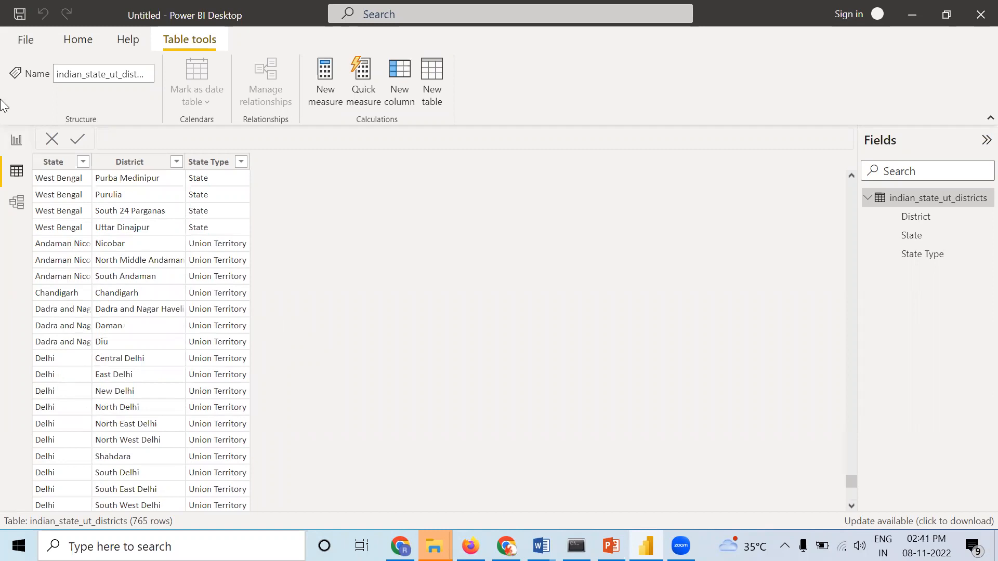
- Assign State to the X-axis and the count of State to the Y-axis of the column chart in the report
{"action": "left_click", "coordinate": [15, 140]}
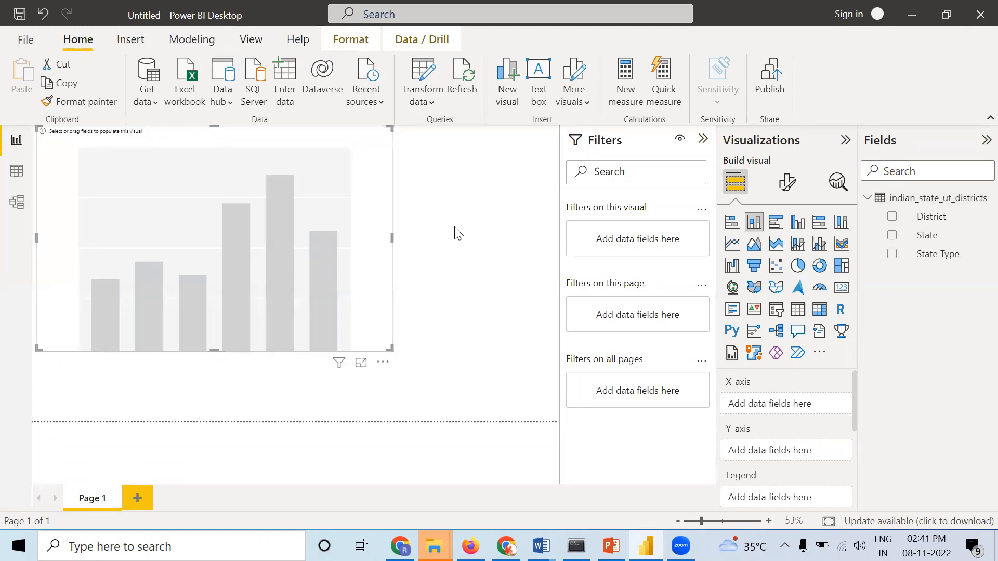
{"action": "left_click", "coordinate": [457, 177]}
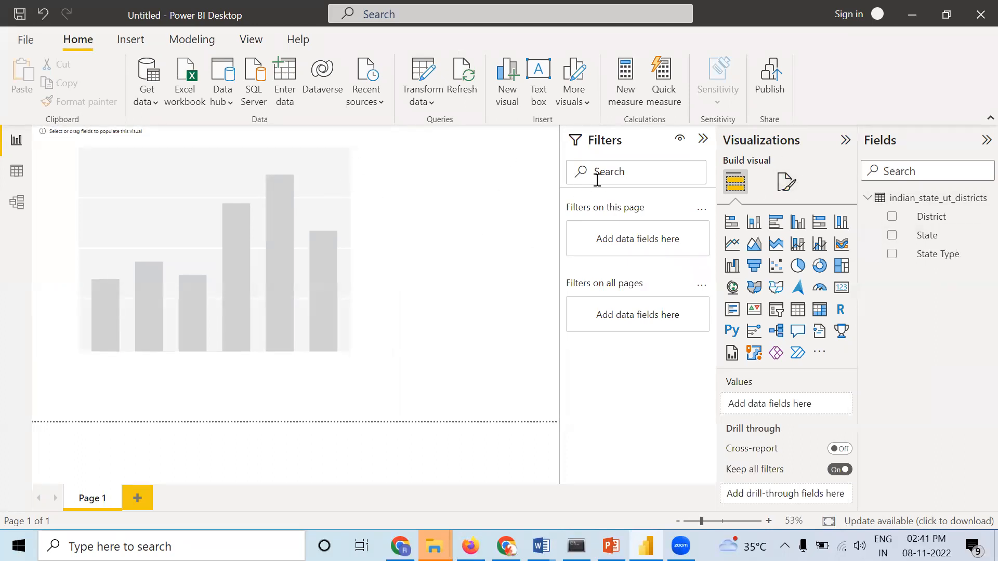
{"action": "left_click", "coordinate": [201, 195]}
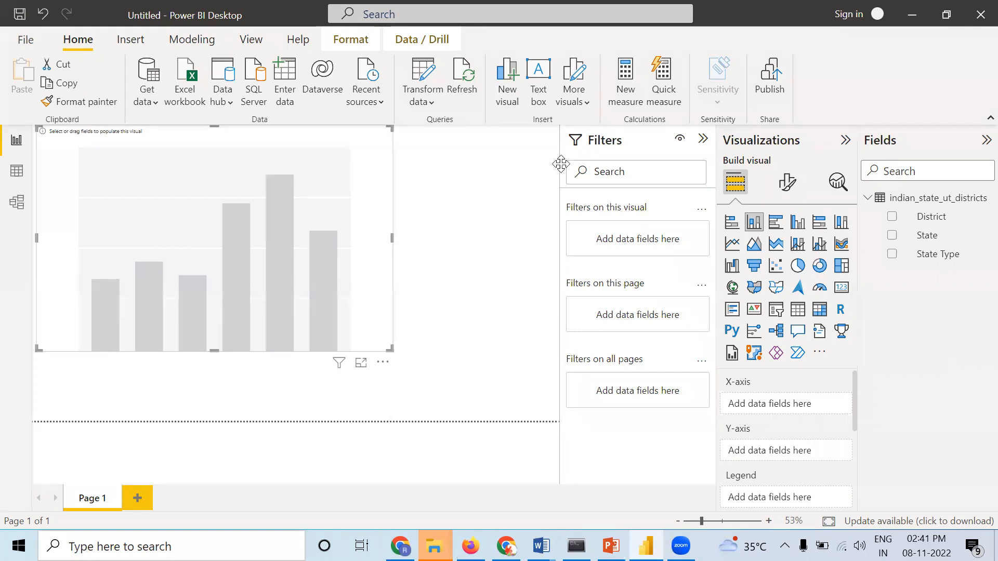
{"action": "left_click_drag", "start_coordinate": [934, 239], "coordinate": [802, 402]}
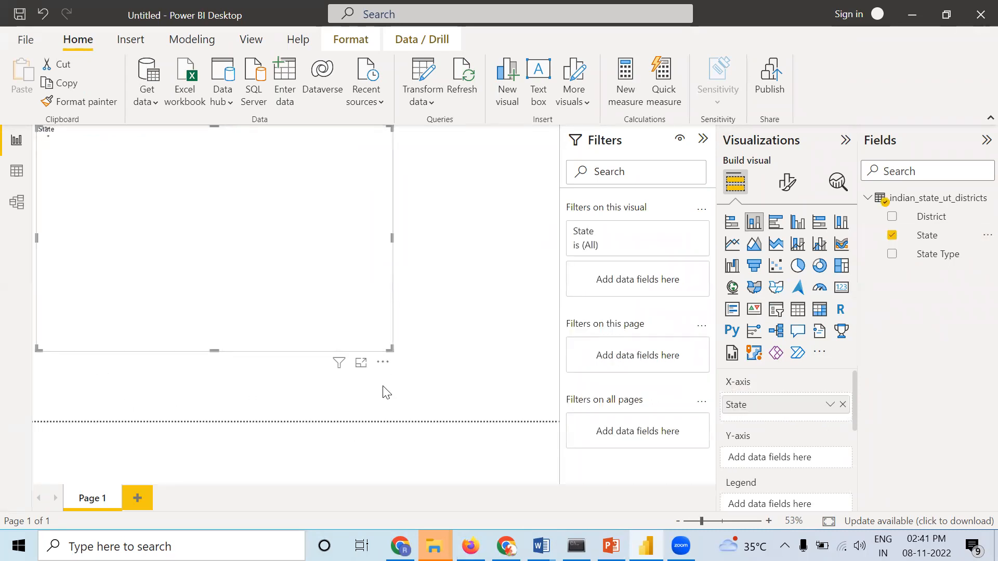
{"action": "left_click_drag", "start_coordinate": [952, 234], "coordinate": [800, 453]}
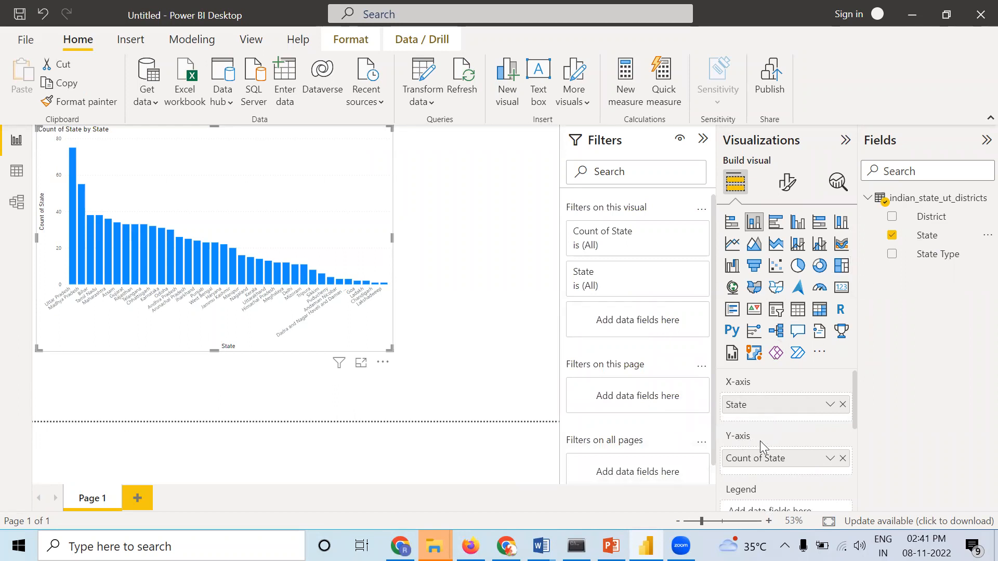
- Try Count (Distinct) for State on the chart's Y-axis, and set the aggregation back to Count
{"action": "left_click", "coordinate": [830, 459]}
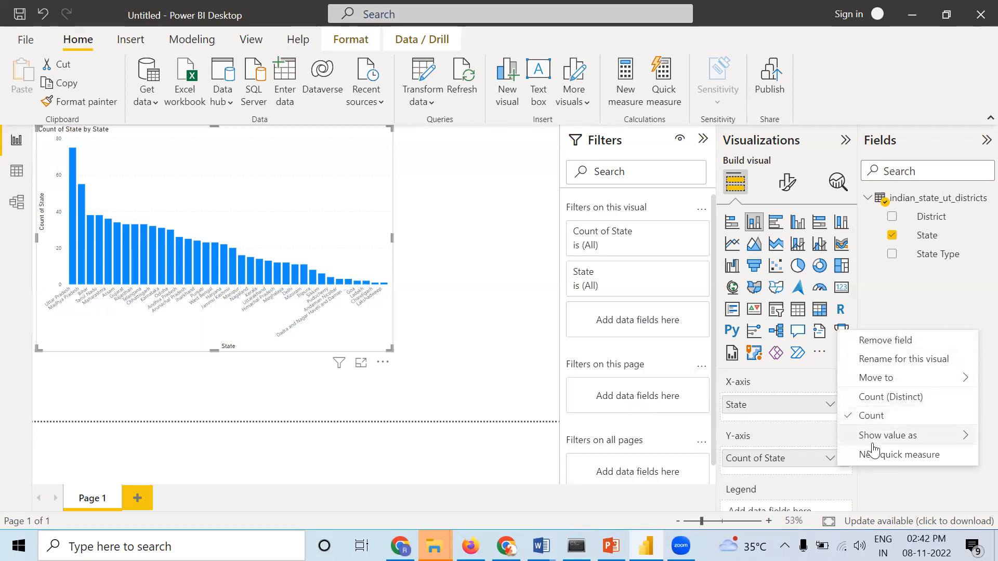
{"action": "left_click", "coordinate": [887, 399]}
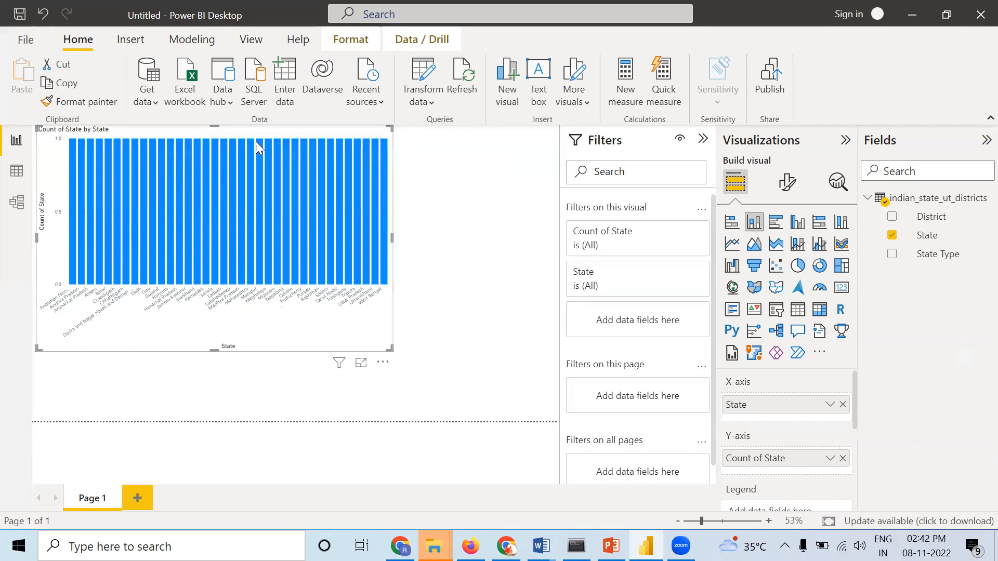
{"action": "left_click", "coordinate": [830, 458]}
{"action": "left_click", "coordinate": [869, 416]}
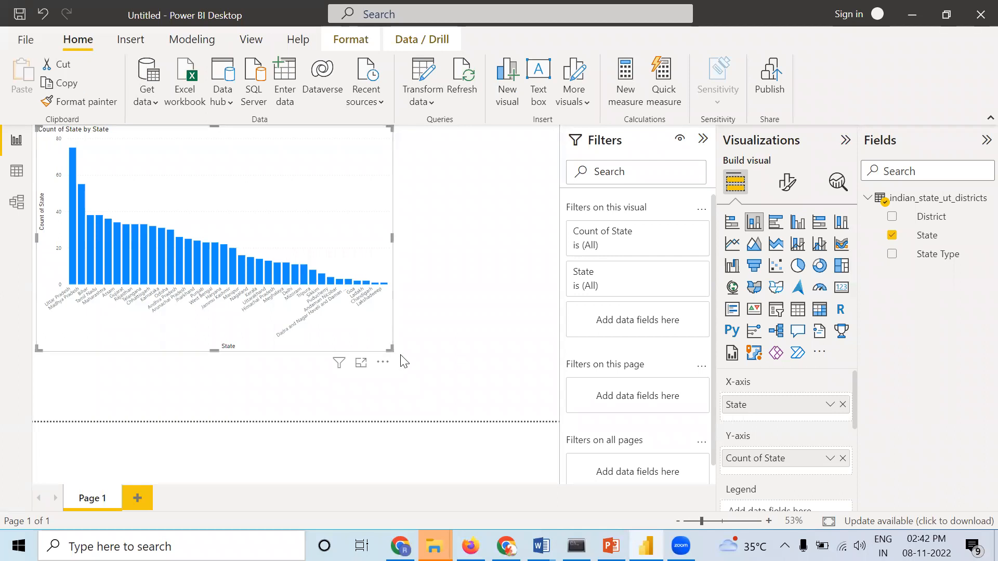
- Enlarge the Count of State by State chart to nearly the canvas width, inspect its bars and deselect it
{"action": "left_click_drag", "start_coordinate": [391, 349], "coordinate": [512, 382]}
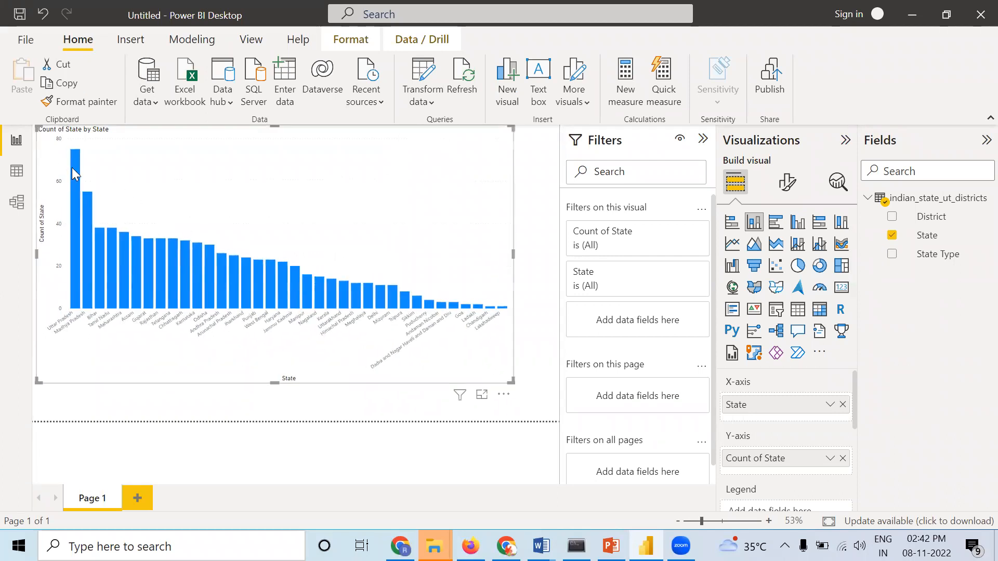
{"action": "mouse_move", "coordinate": [75, 170]}
{"action": "mouse_move", "coordinate": [431, 308]}
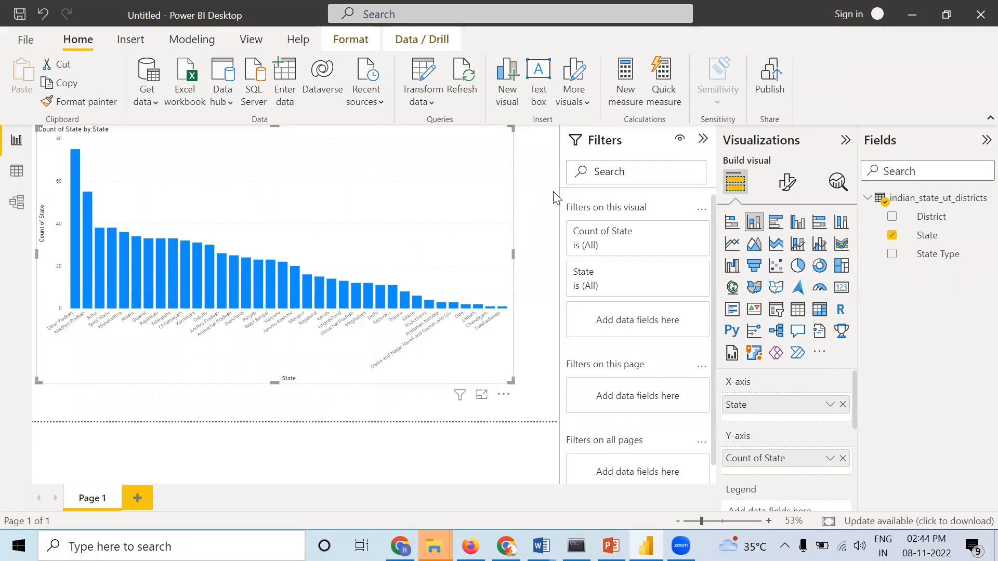
{"action": "left_click", "coordinate": [530, 196]}
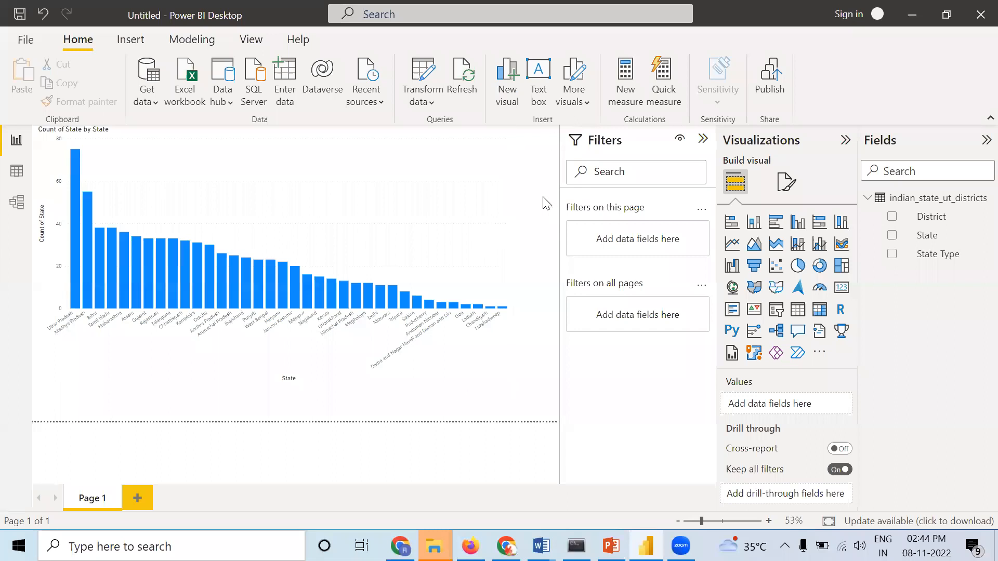